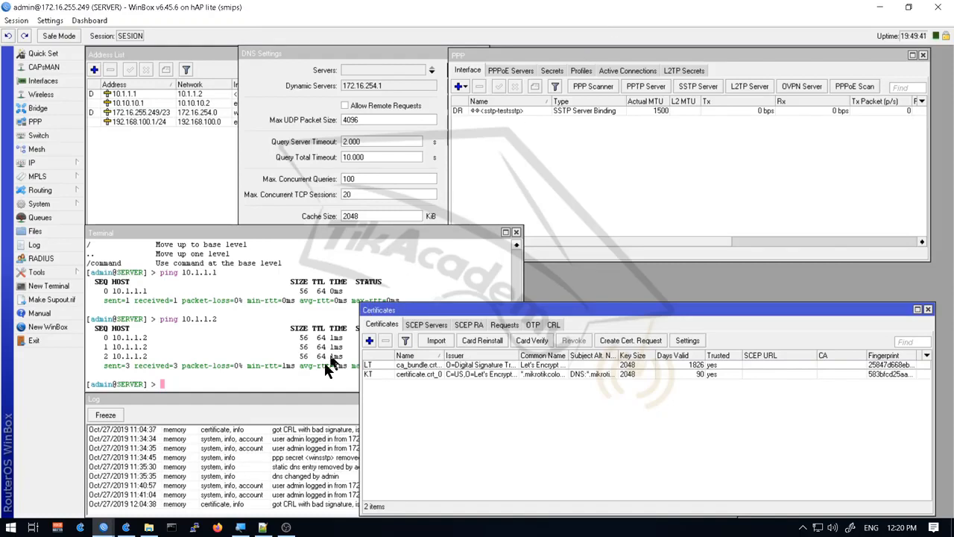
click(262, 528)
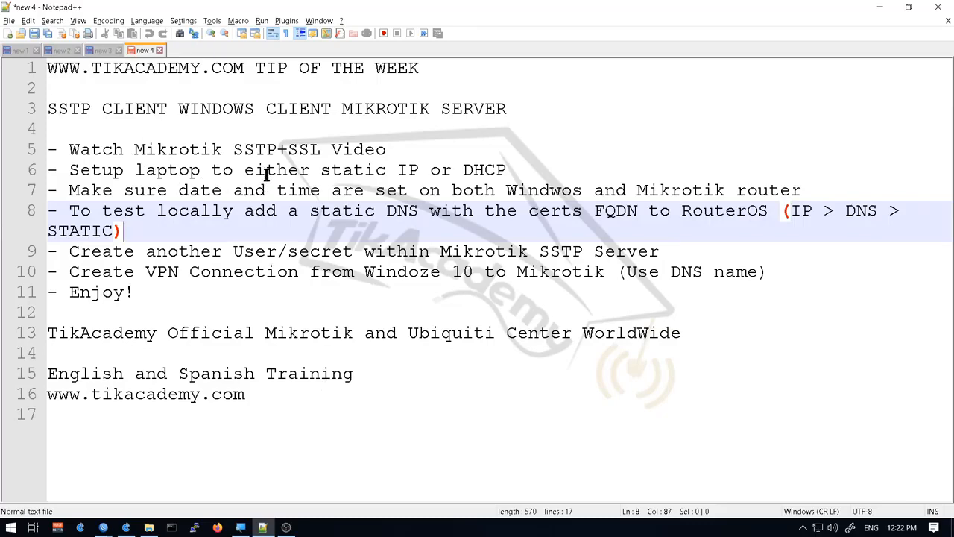
key(alt+Tab)
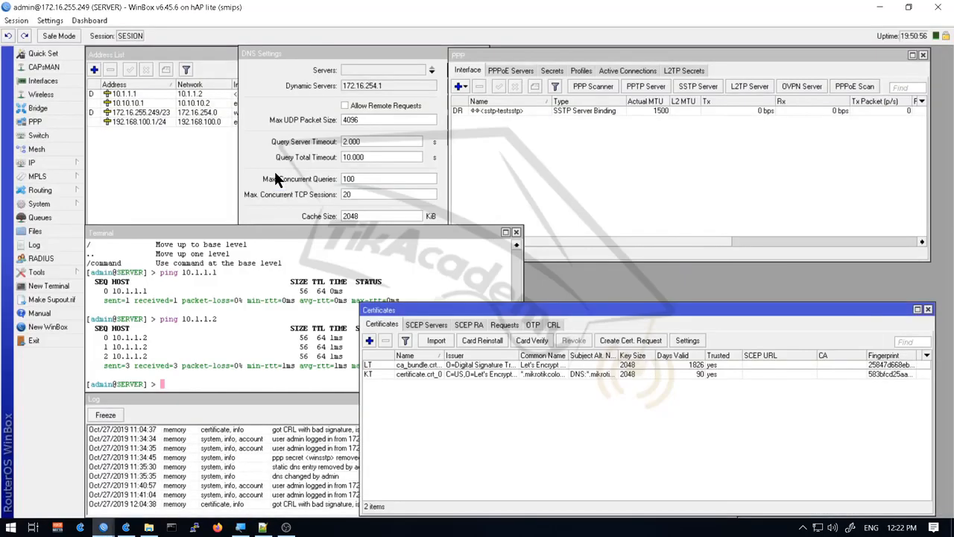
Check the client router's SSTP client status, then return to the server session and raise the Certificates window
key(alt+Tab)
key(alt+Tab)
key(alt+Tab)
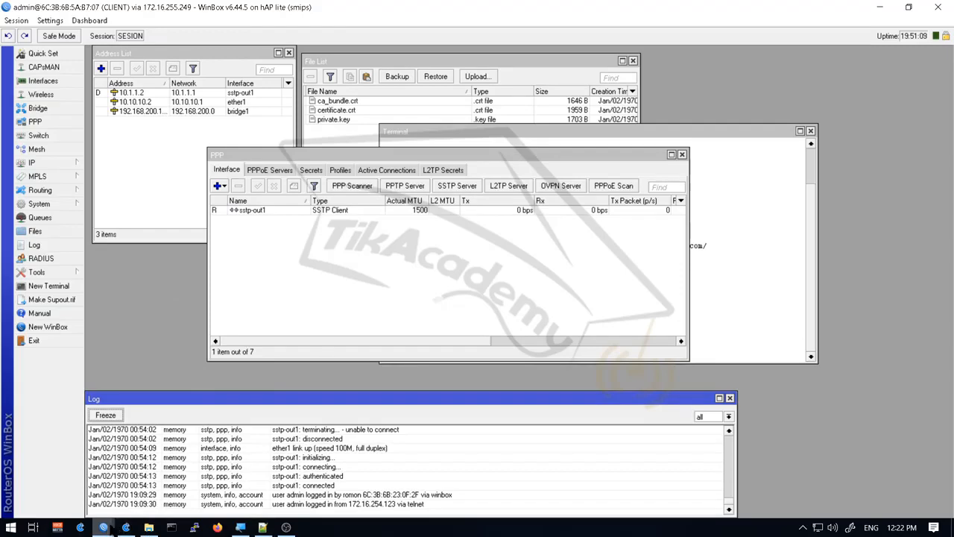
mouse_move(116, 528)
click(149, 494)
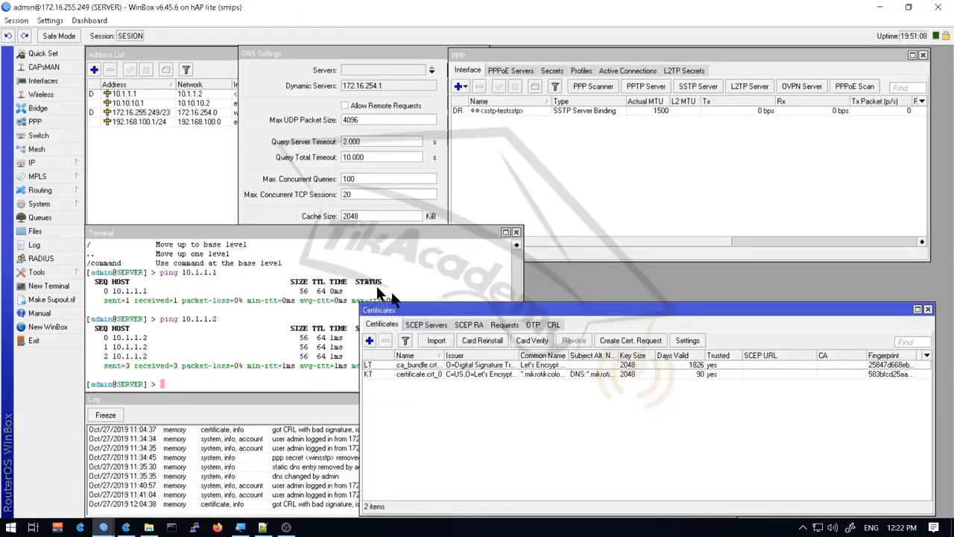
drag(523, 314, 529, 276)
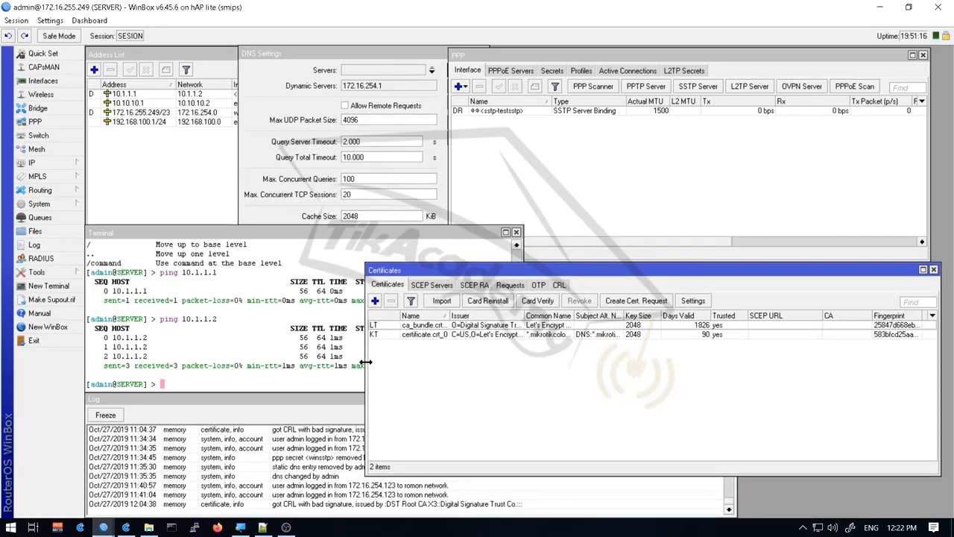
Bring DNS Settings forward and show the CRL tab with the identrust.com entry for ca_bundle.crt_0
click(297, 107)
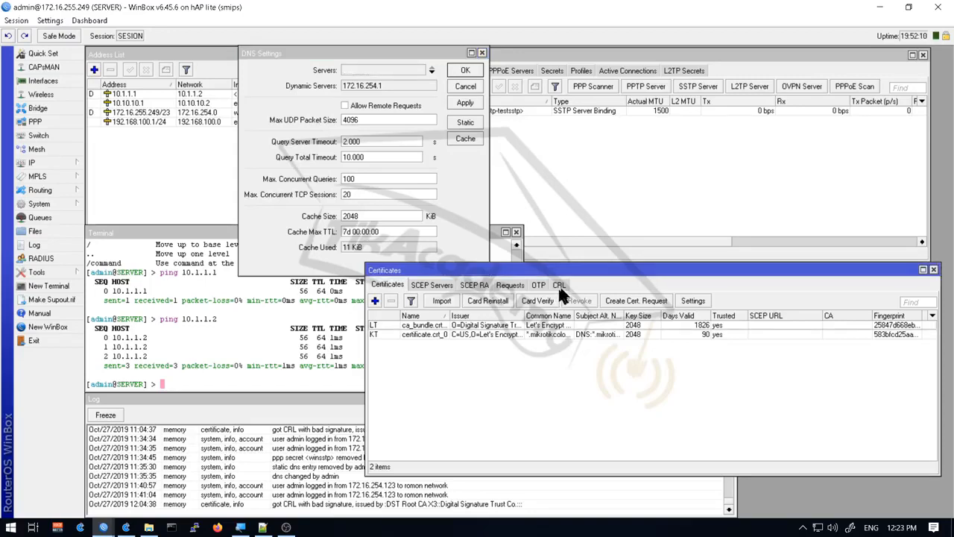
click(559, 284)
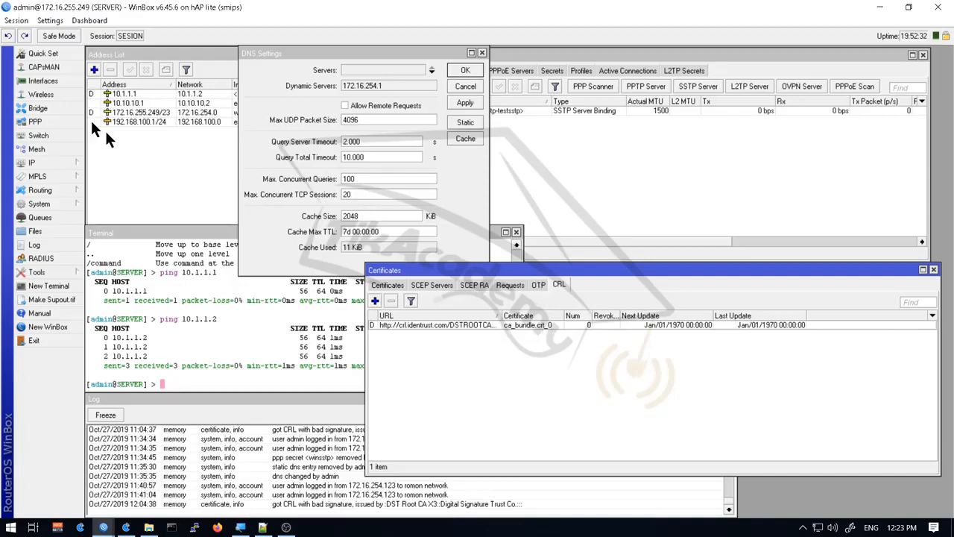
Inspect the wlan1 wireless interface settings, then close them and the Wireless list
click(61, 91)
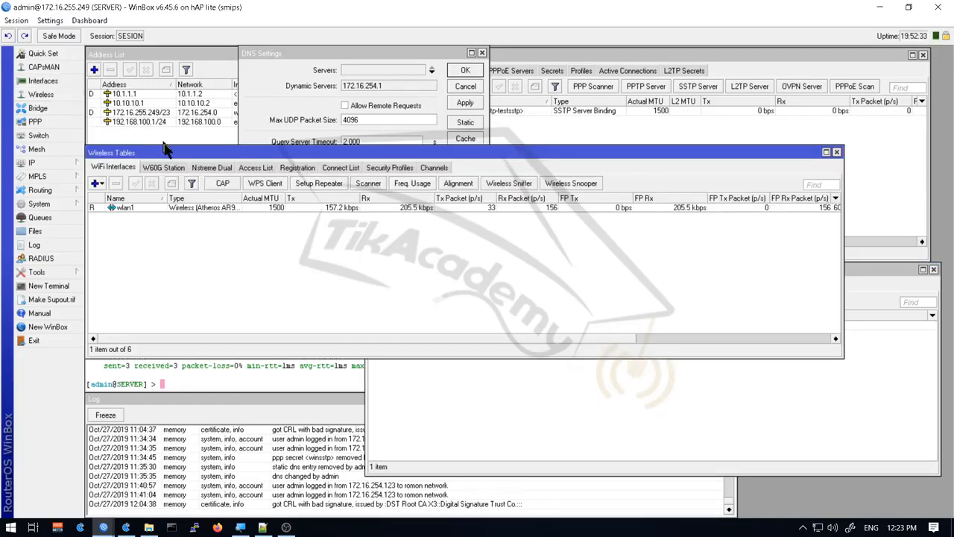
click(171, 211)
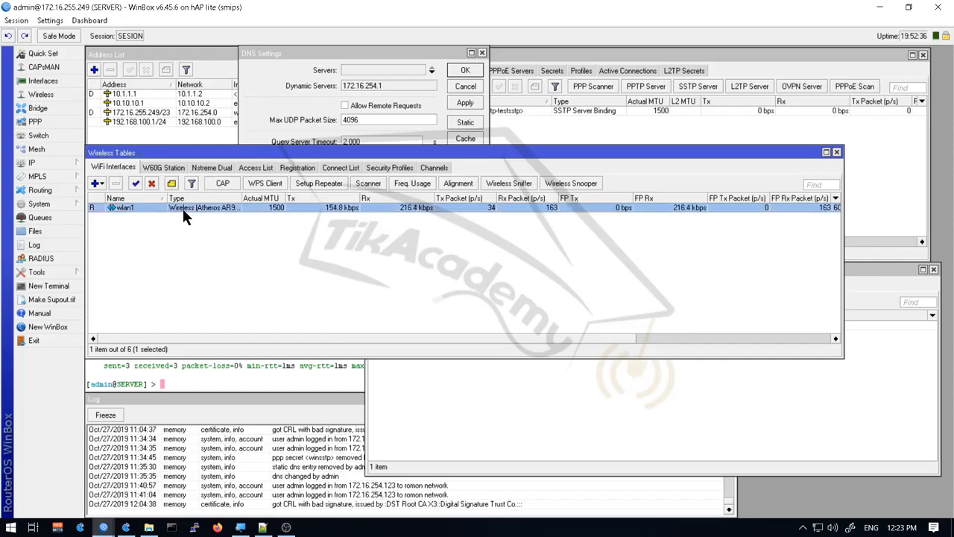
double_click(182, 208)
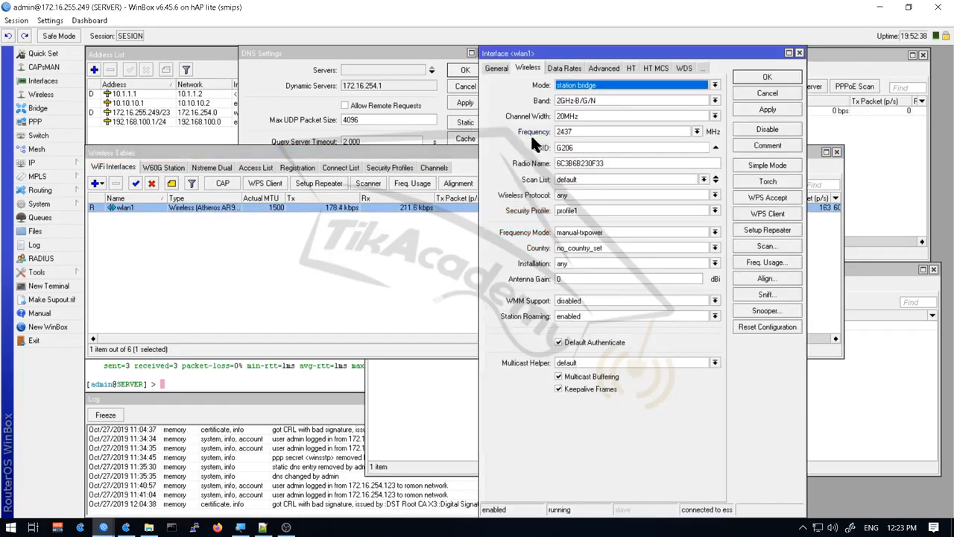
key(Escape)
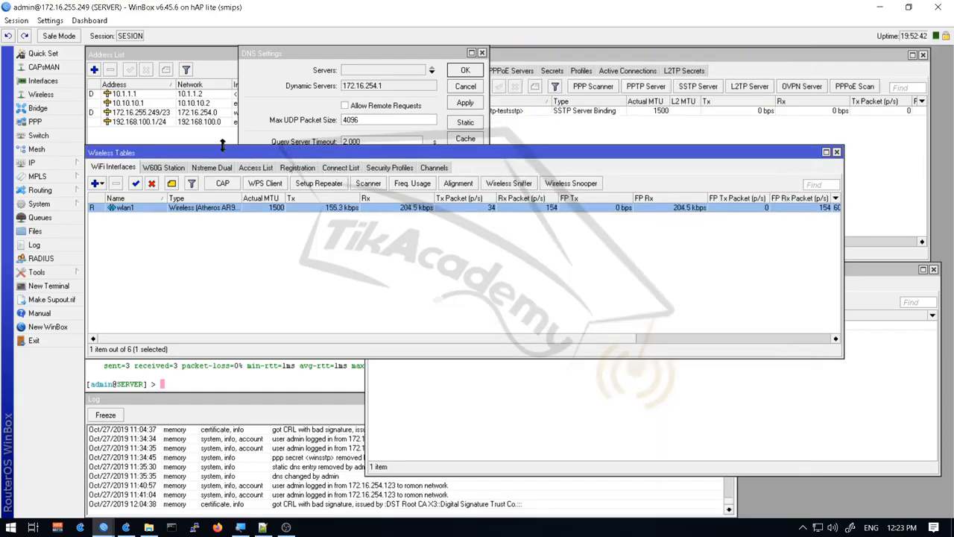
key(Escape)
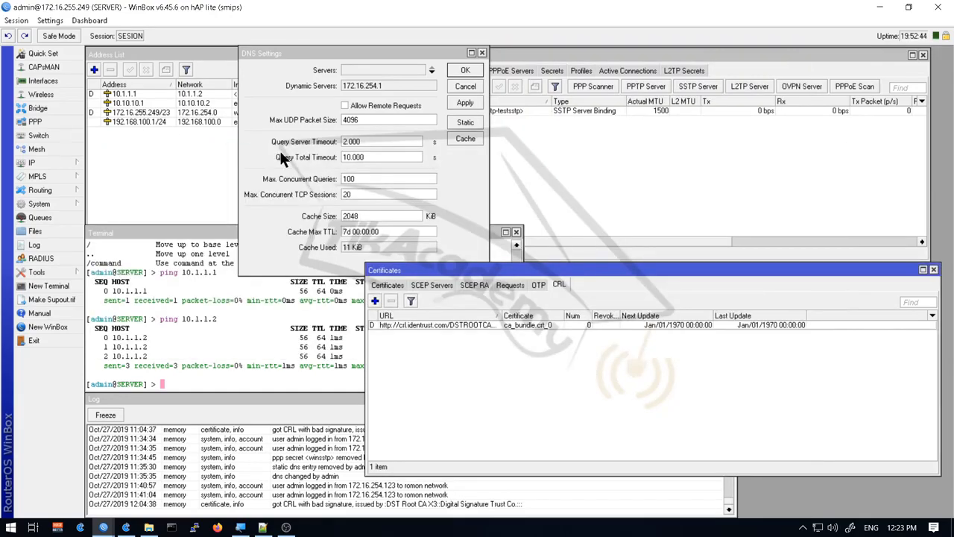
View the identrust CRL entry details, then go back to the two-certificate list
double_click(479, 326)
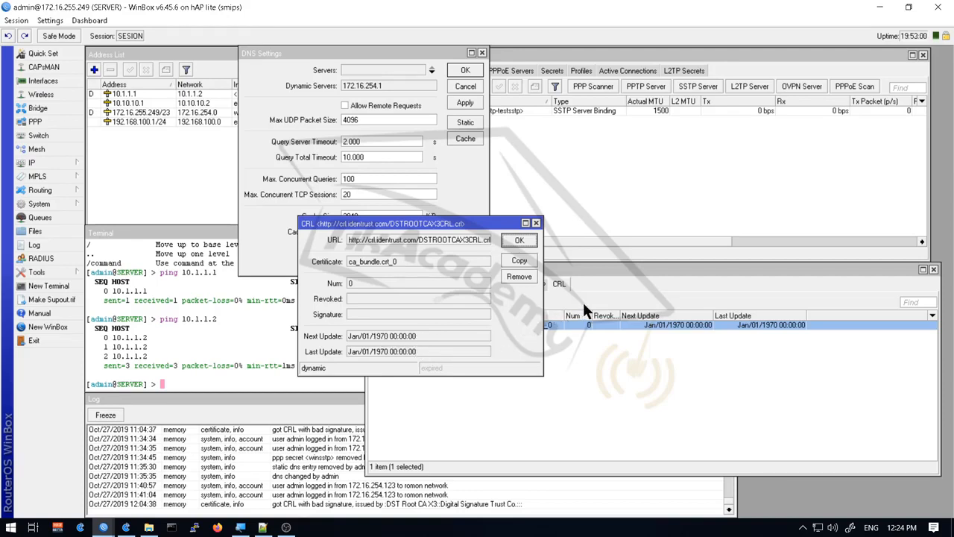
click(536, 223)
click(388, 286)
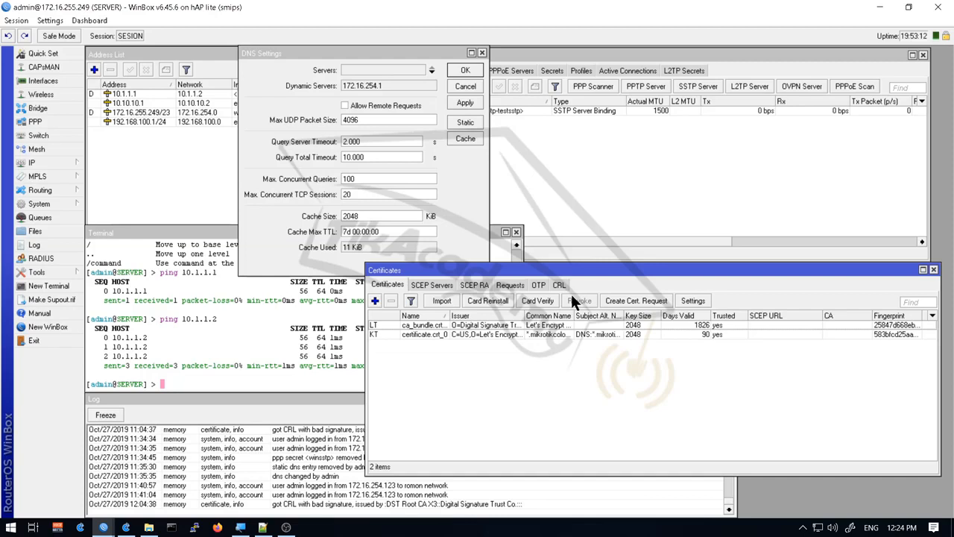
Untick CRL Download and Use CRL in the certificate settings and confirm with OK
click(683, 298)
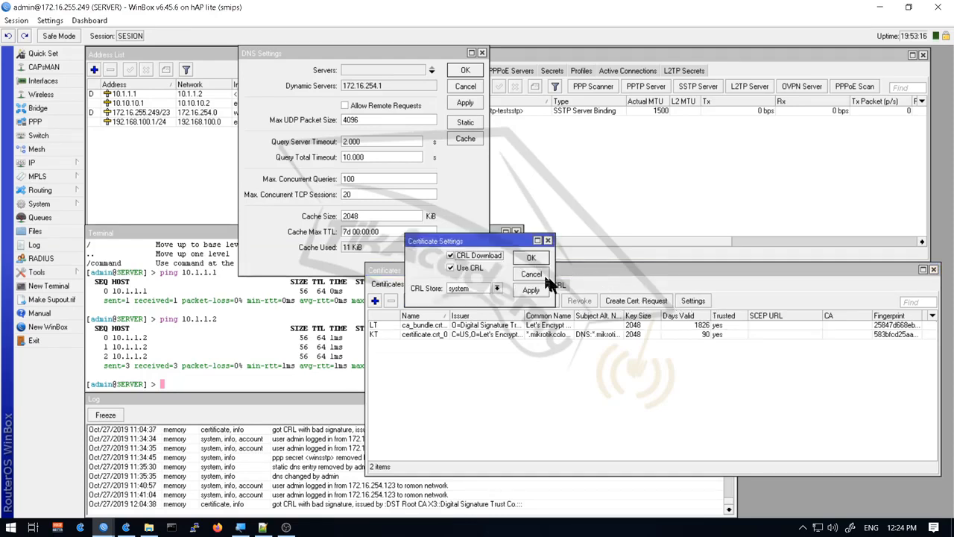
click(58, 202)
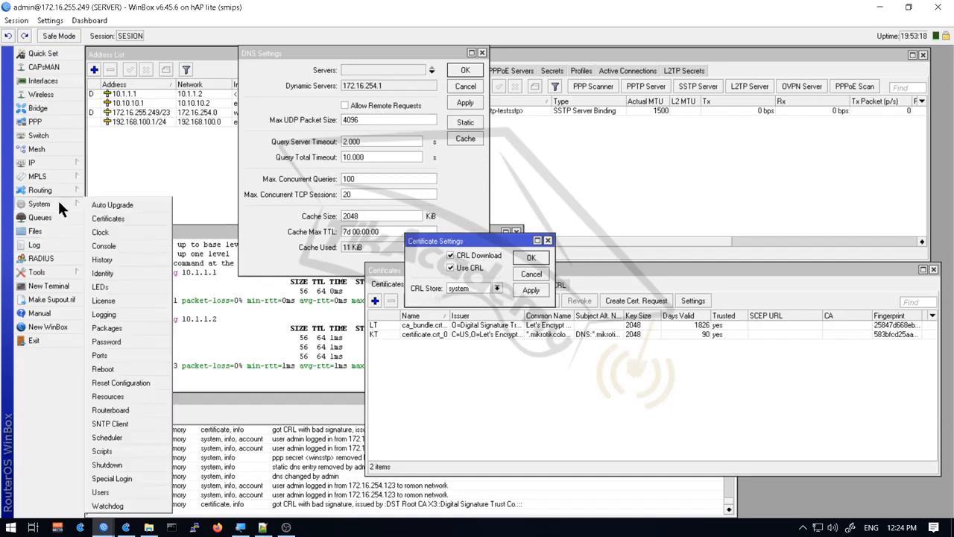
click(146, 216)
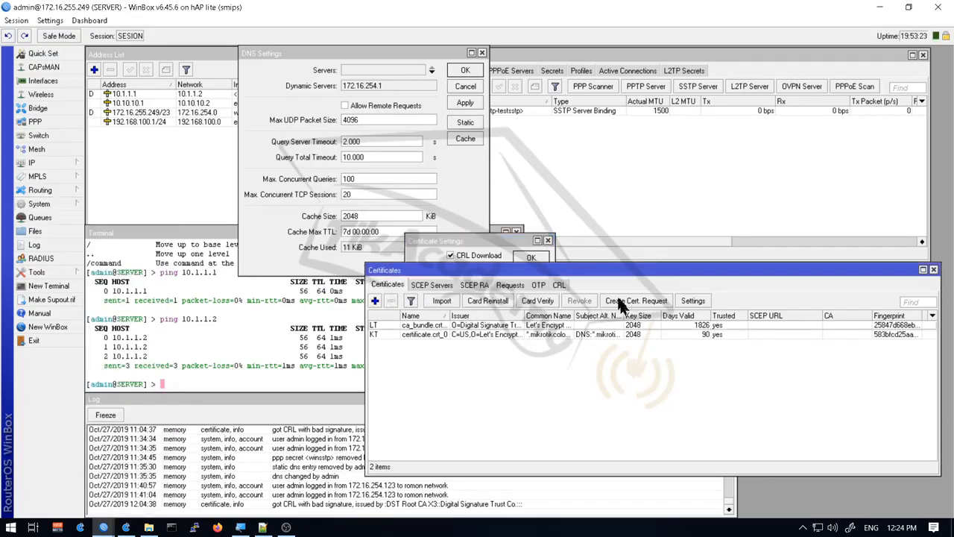
click(693, 301)
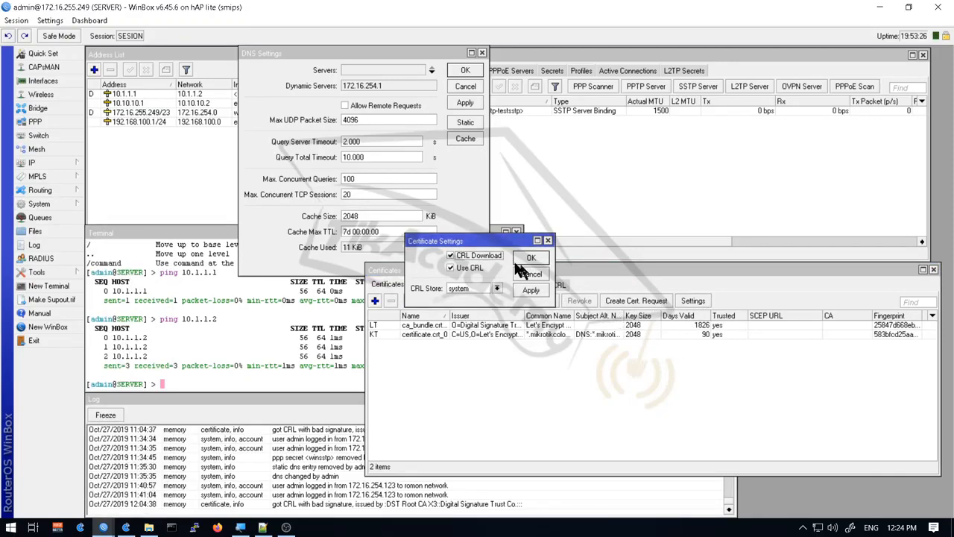
click(482, 255)
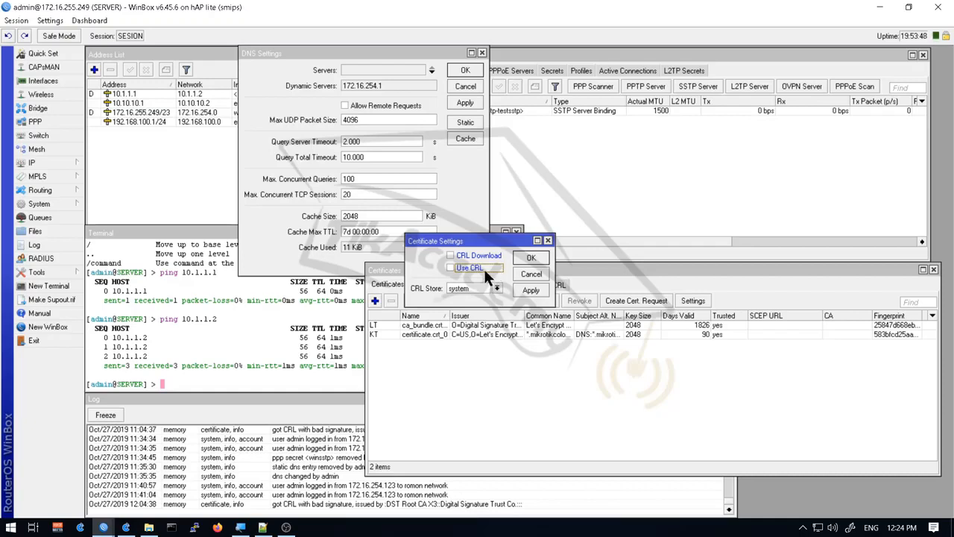
click(481, 269)
click(485, 255)
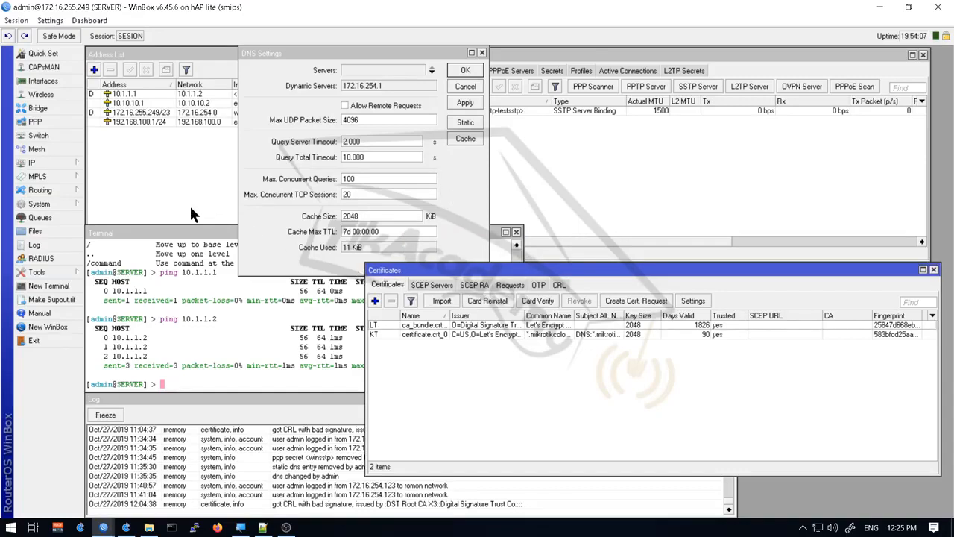
Check the router's clock date and SNTP client (unicast, servers 162.159.200.123 and 162.159.200.1)
click(64, 200)
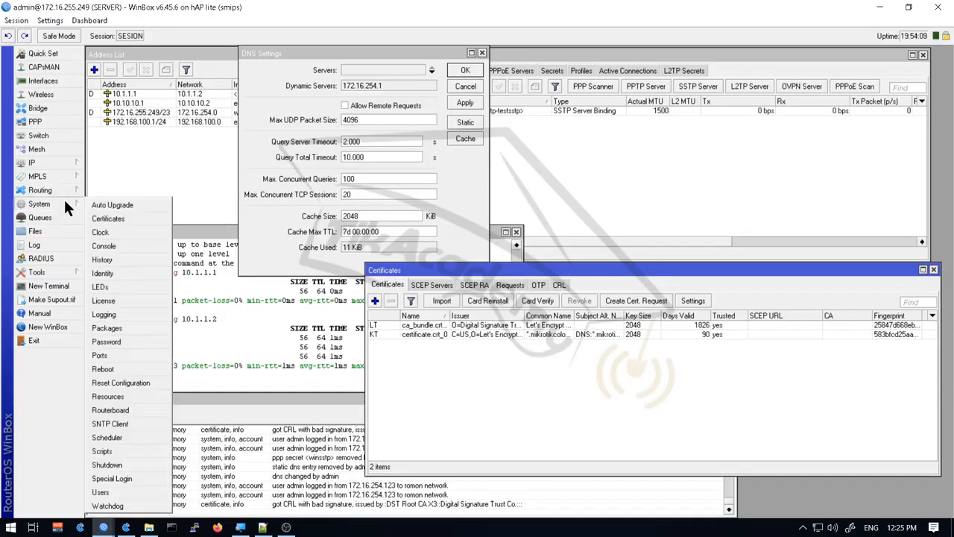
click(119, 230)
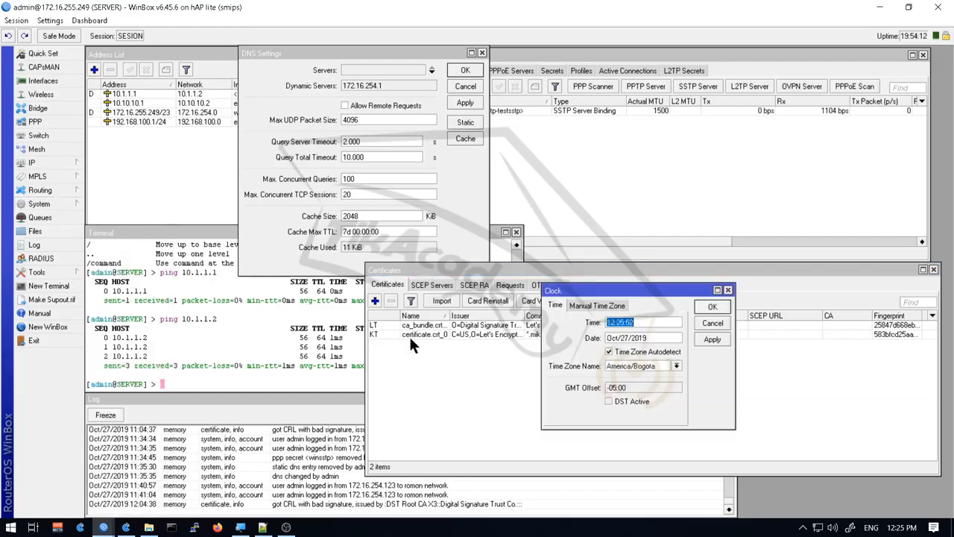
click(661, 341)
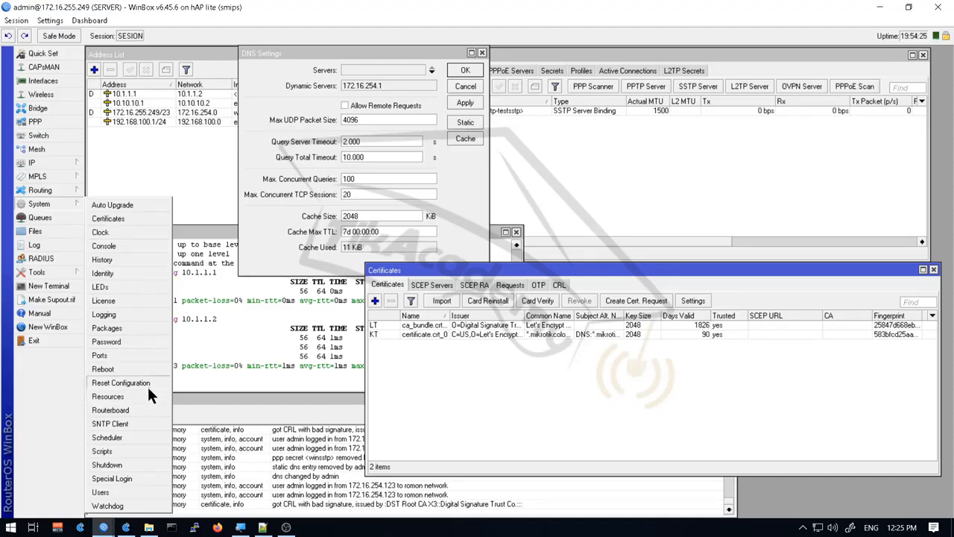
click(149, 424)
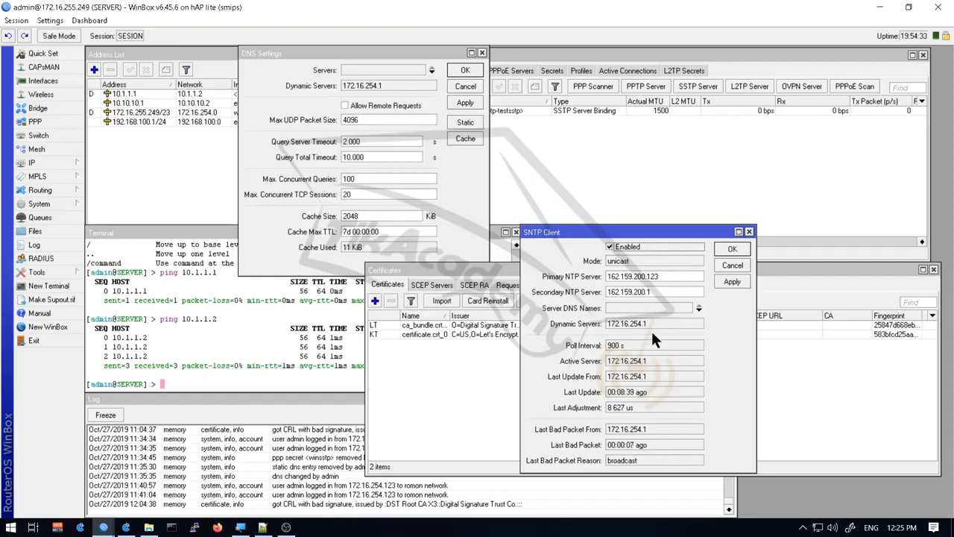
key(Escape)
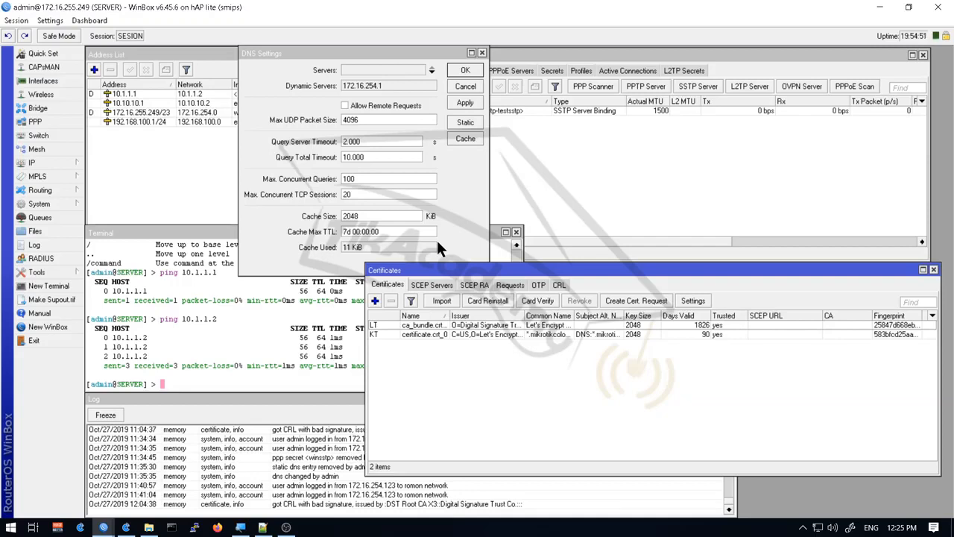
Enable and apply Allow Remote Requests in IP > DNS, then open the empty DNS Static list
click(32, 162)
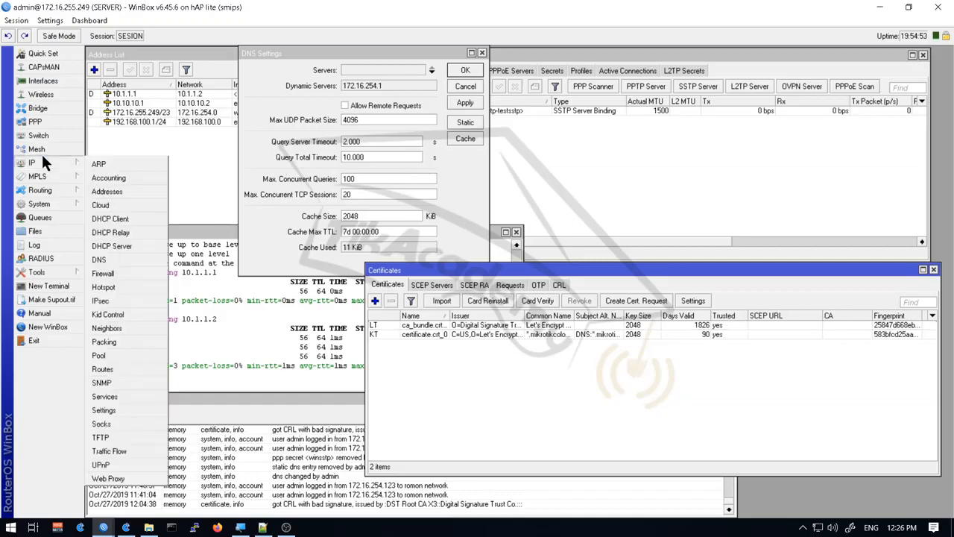
click(126, 258)
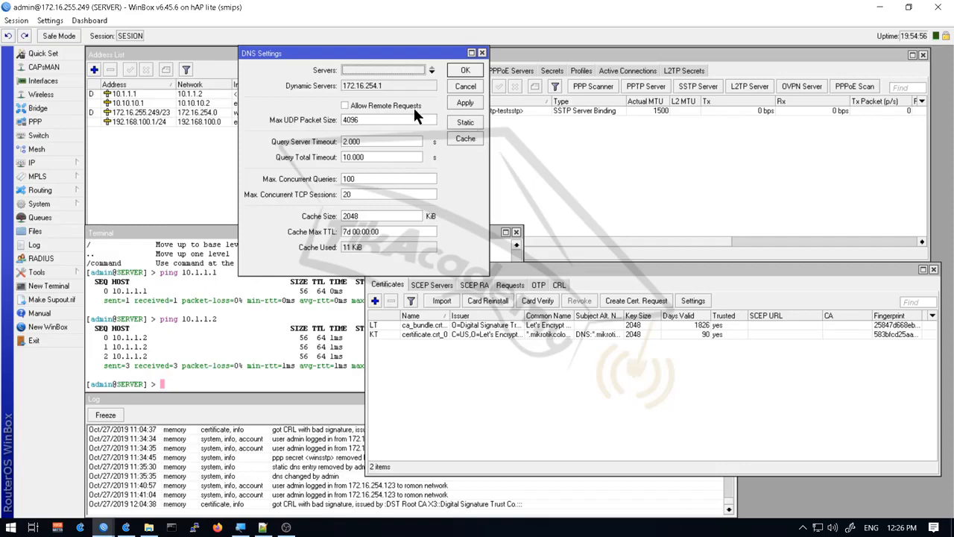
click(393, 110)
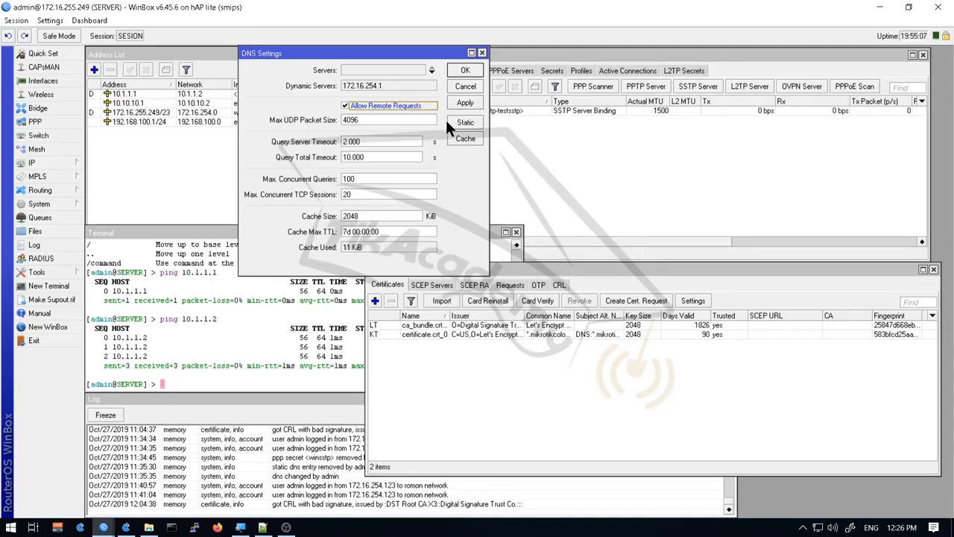
click(461, 98)
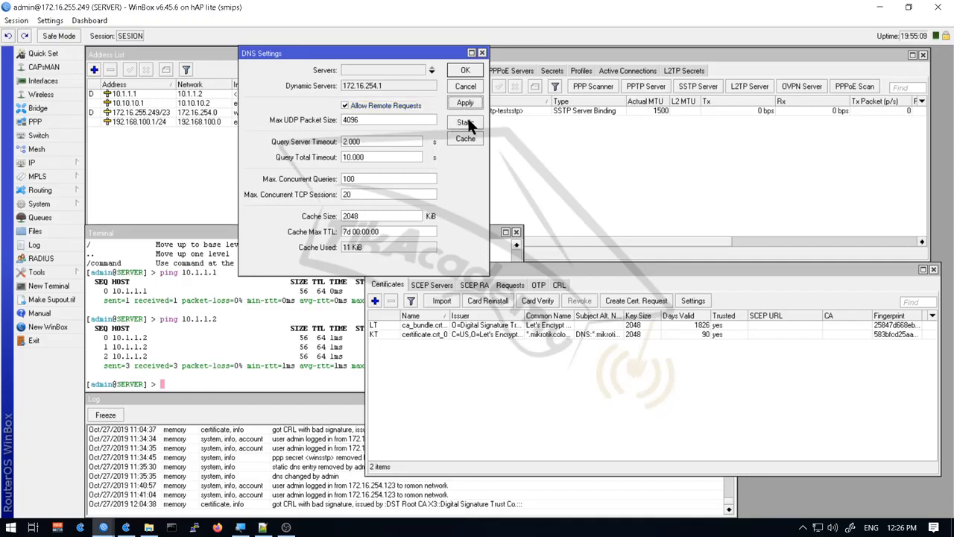
click(467, 121)
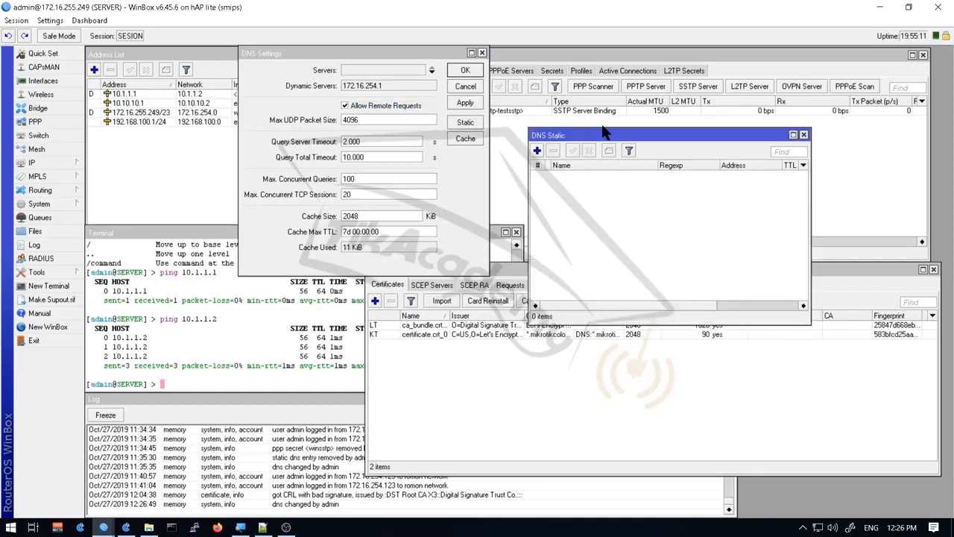
Create DNS Static entry Name sstp.mikrotikcolombia.com, Address 192.168.100.1, applied and confirmed
drag(599, 135, 392, 142)
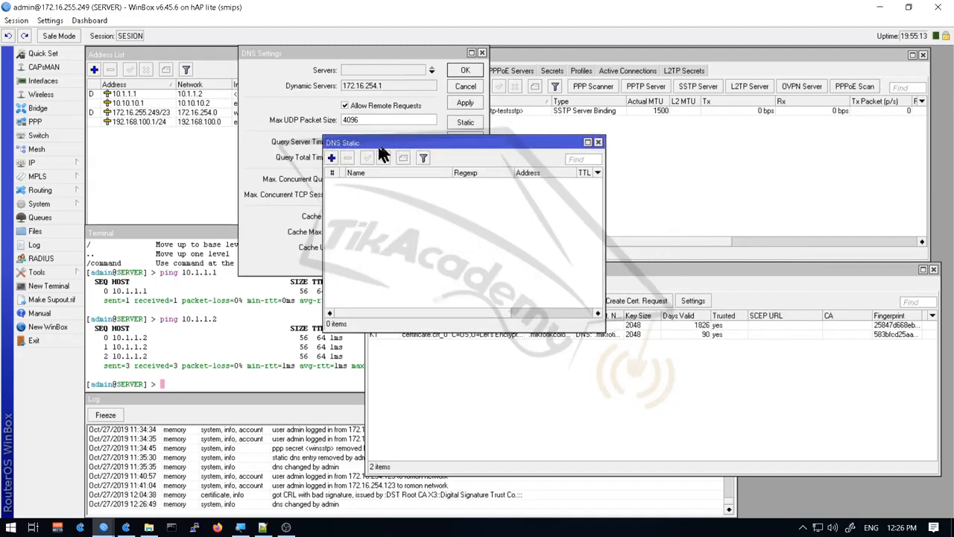
click(332, 158)
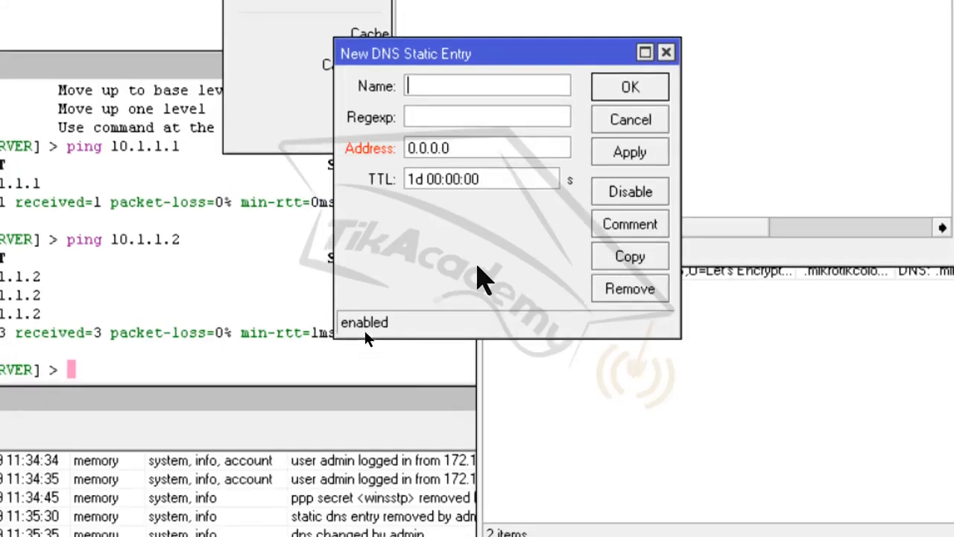
text(sstp.m)
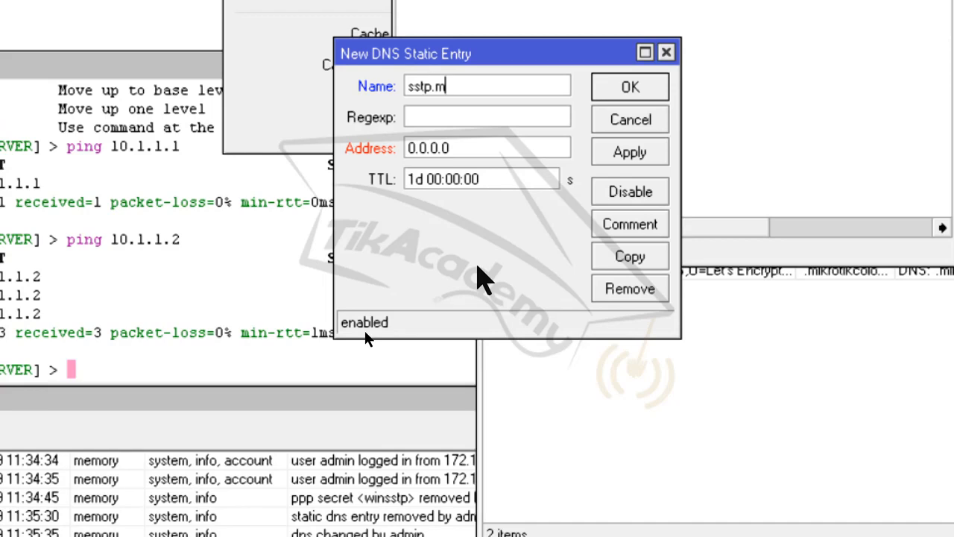
text(ikrotikcolomb)
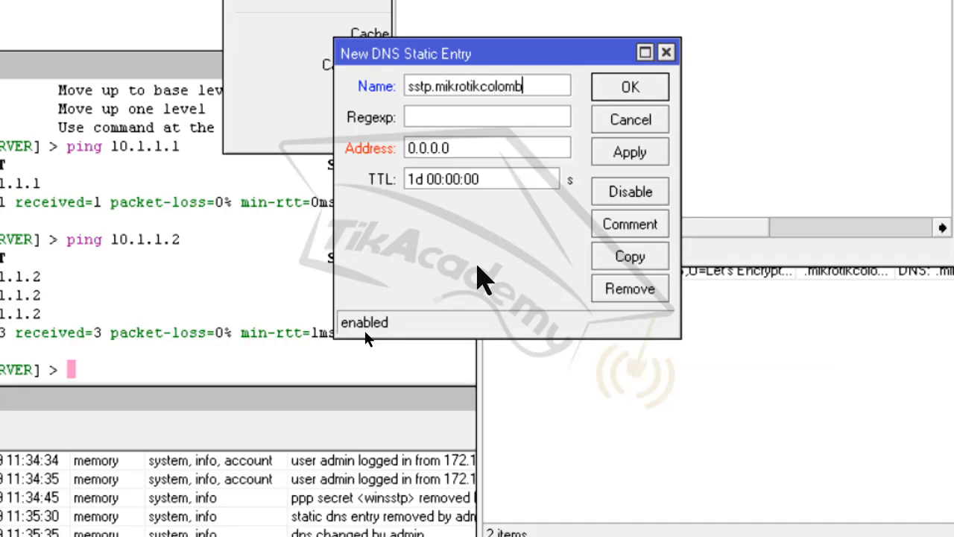
text(ia.com)
key(Tab)
key(Tab)
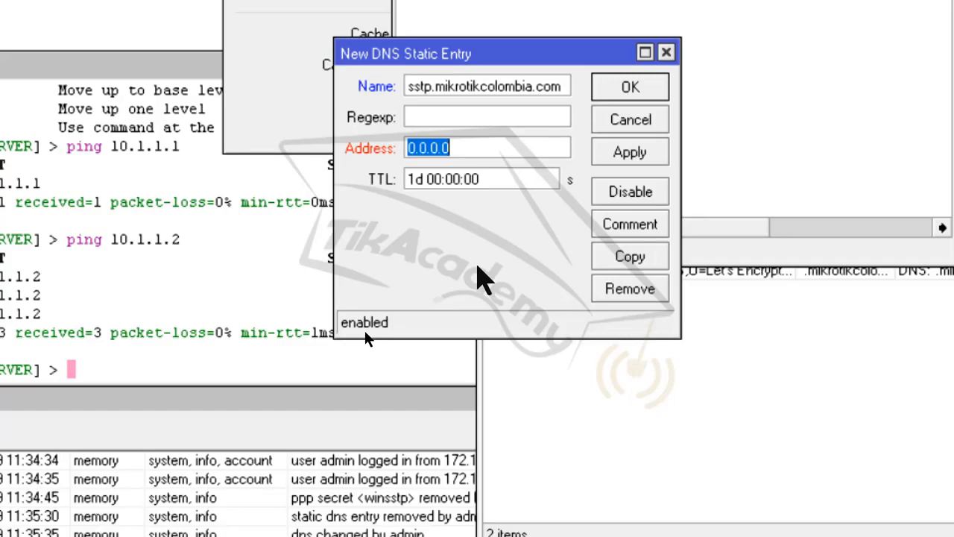
text(192)
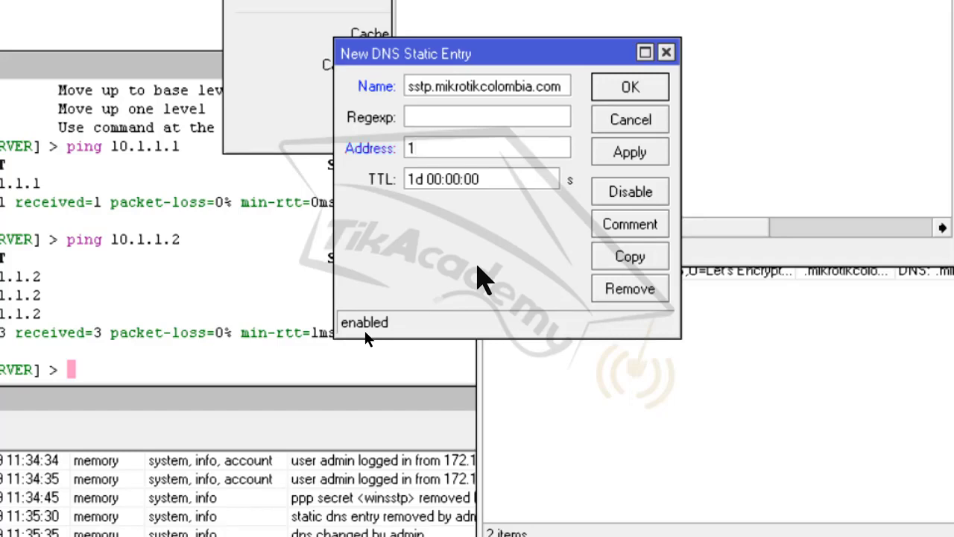
text(.168.100.1)
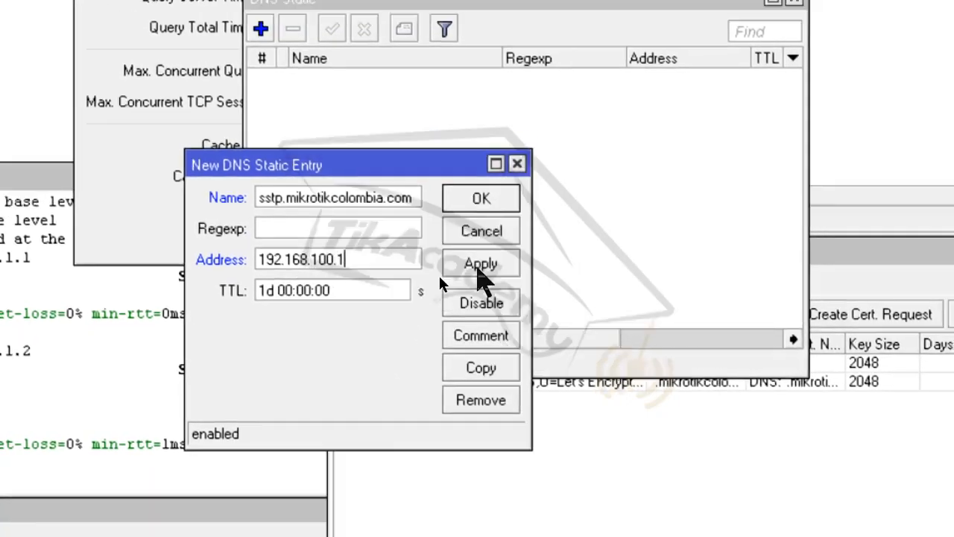
click(481, 250)
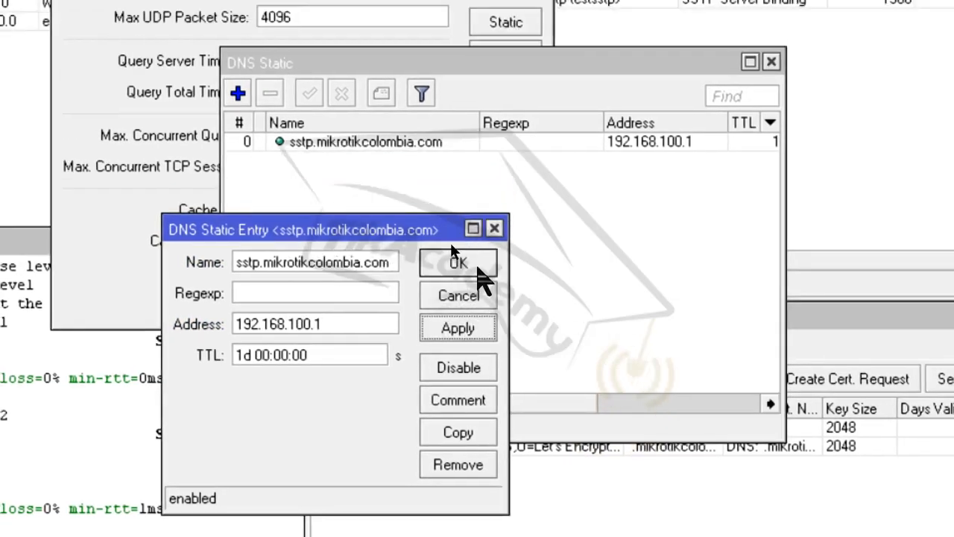
click(454, 239)
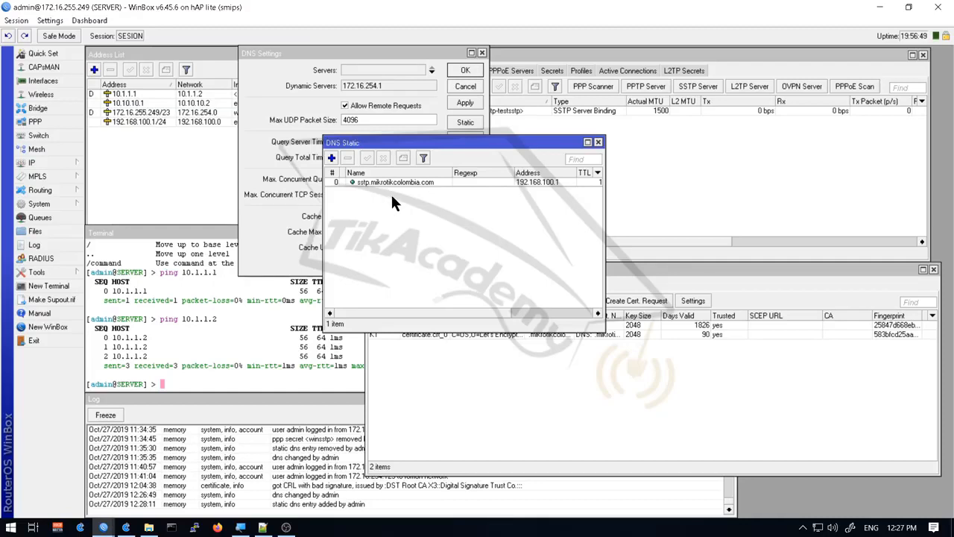
key(alt+Tab)
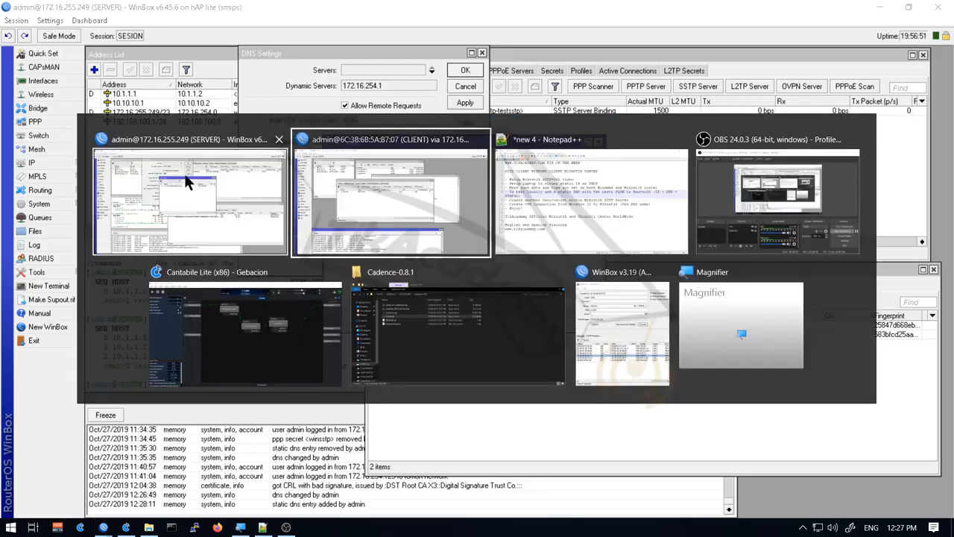
key(alt+Tab)
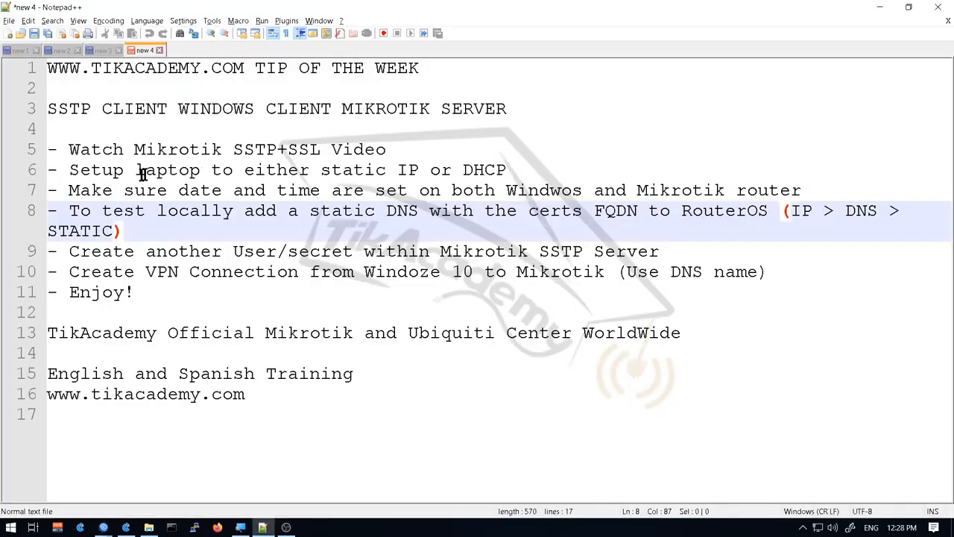
click(101, 149)
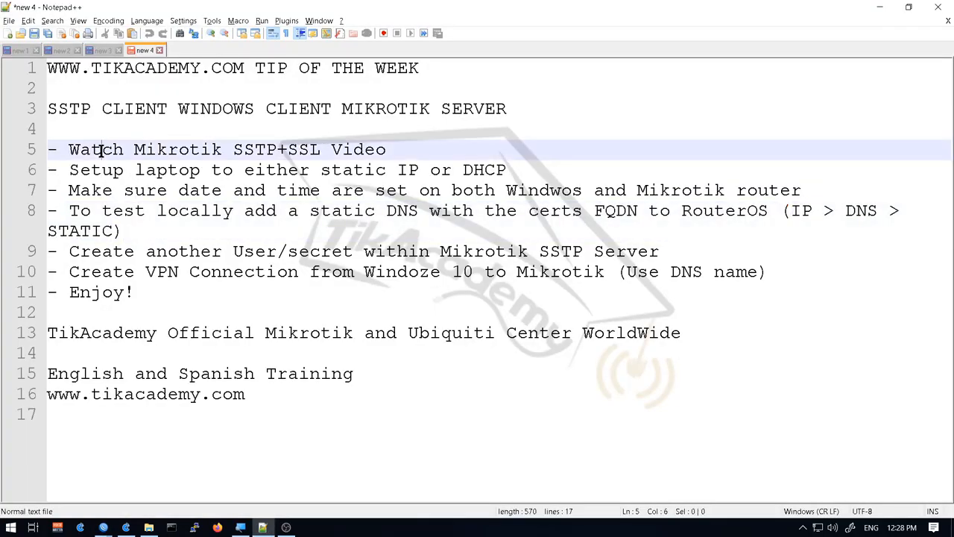
key(Down)
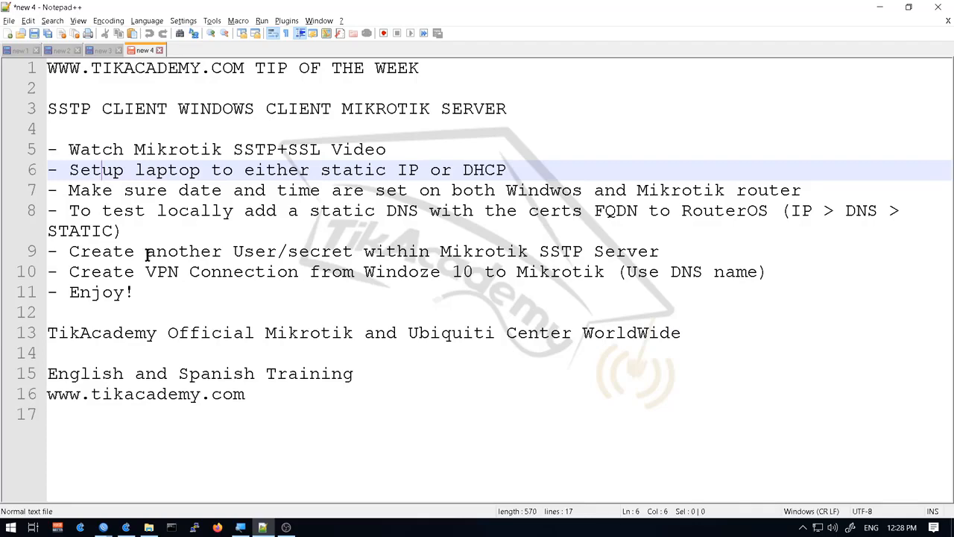
key(alt+Tab)
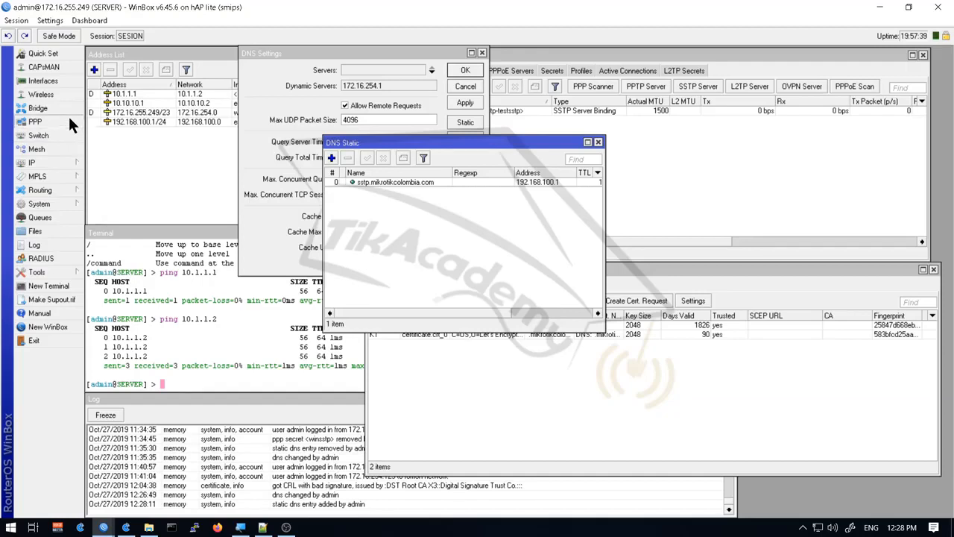
Start a new PPP secret with the VPN user name, its password, and service sstp
click(68, 119)
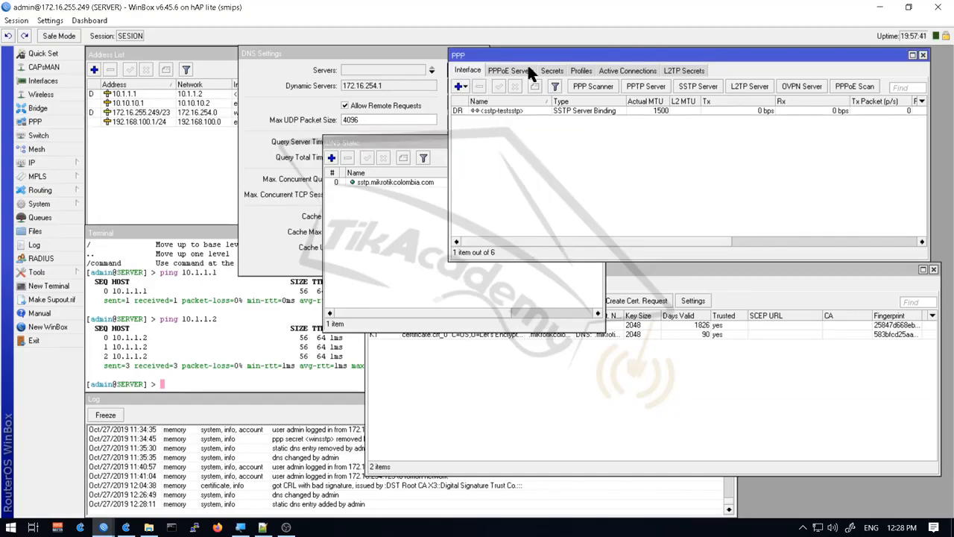
click(548, 68)
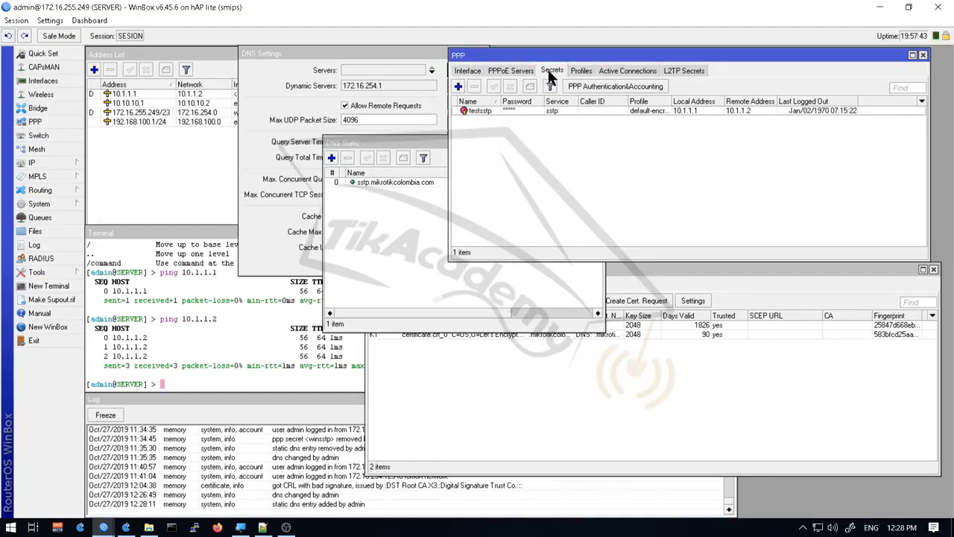
click(459, 87)
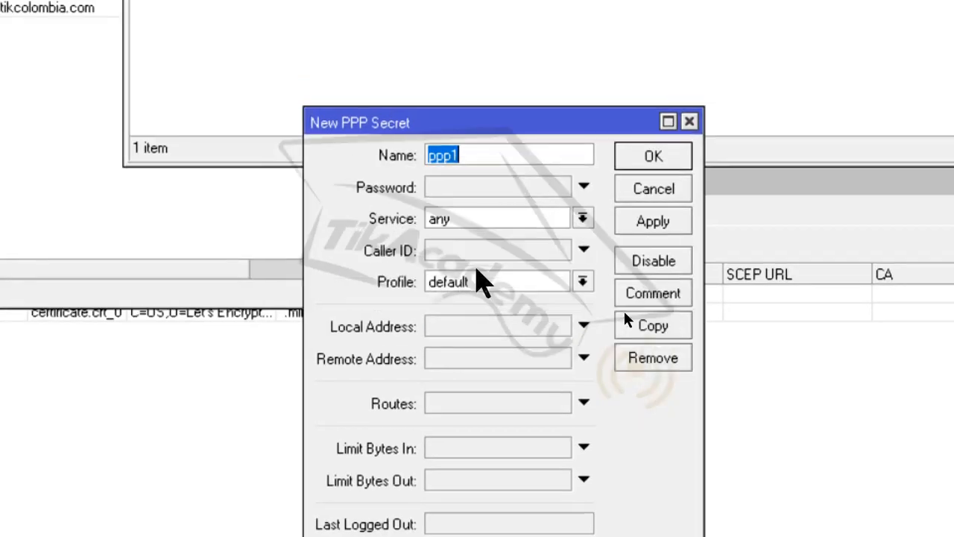
text(ss)
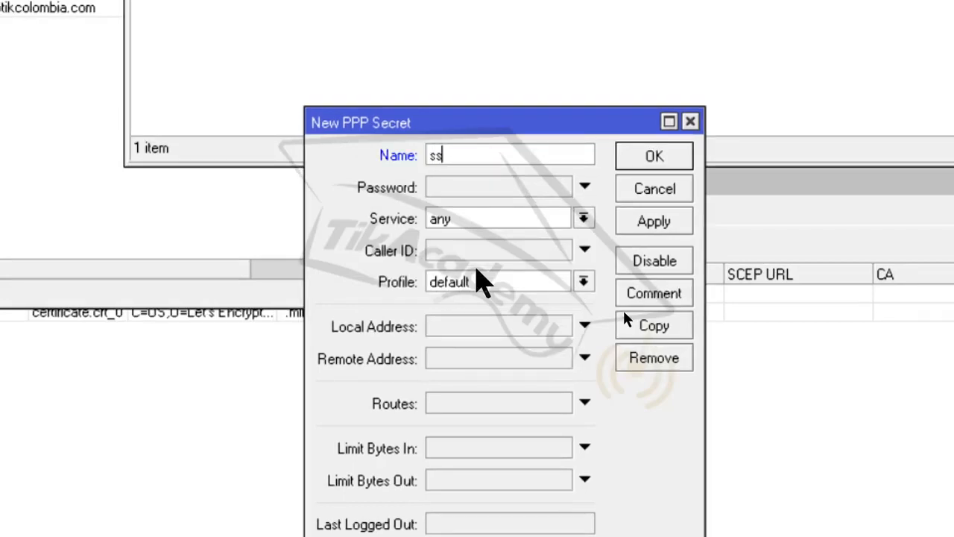
text(tpw)
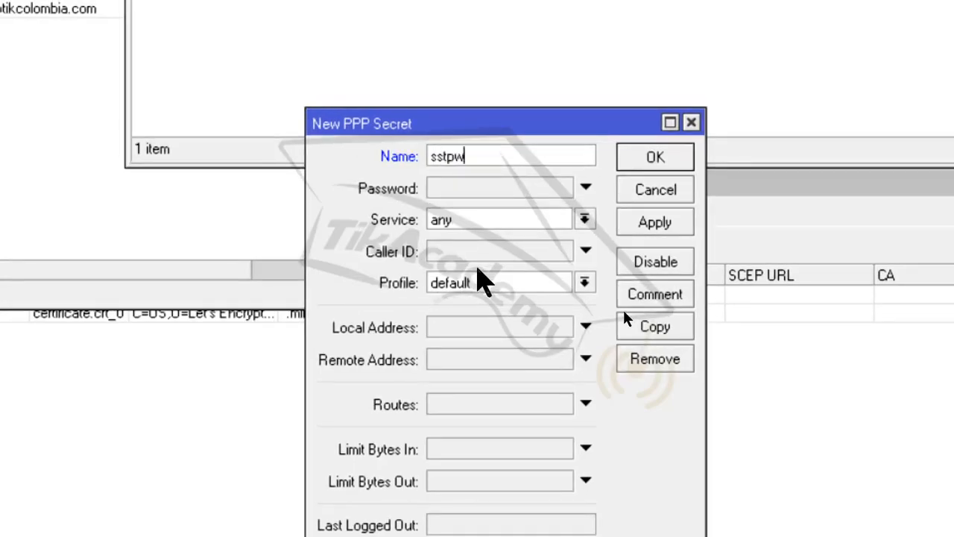
text(in)
key(ctrl+a)
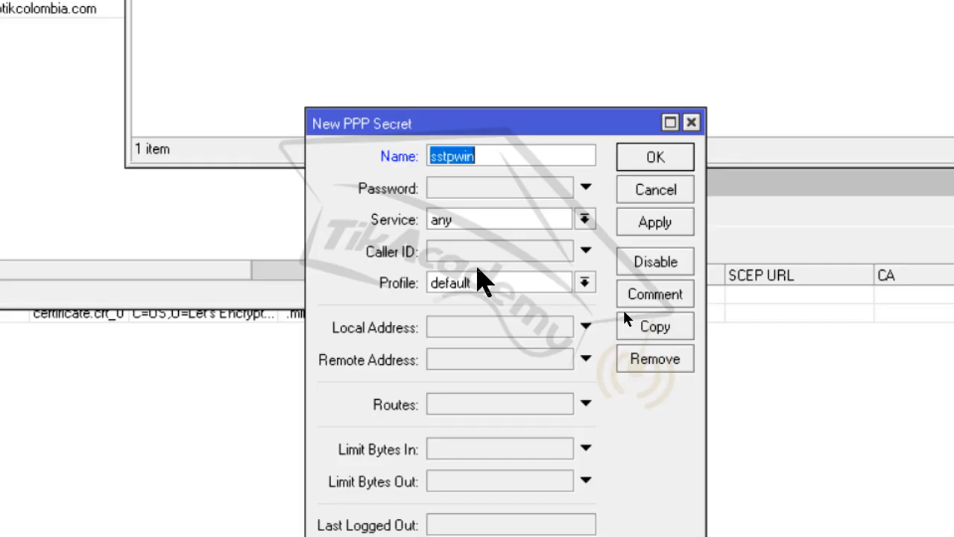
key(Tab)
key(ctrl+v)
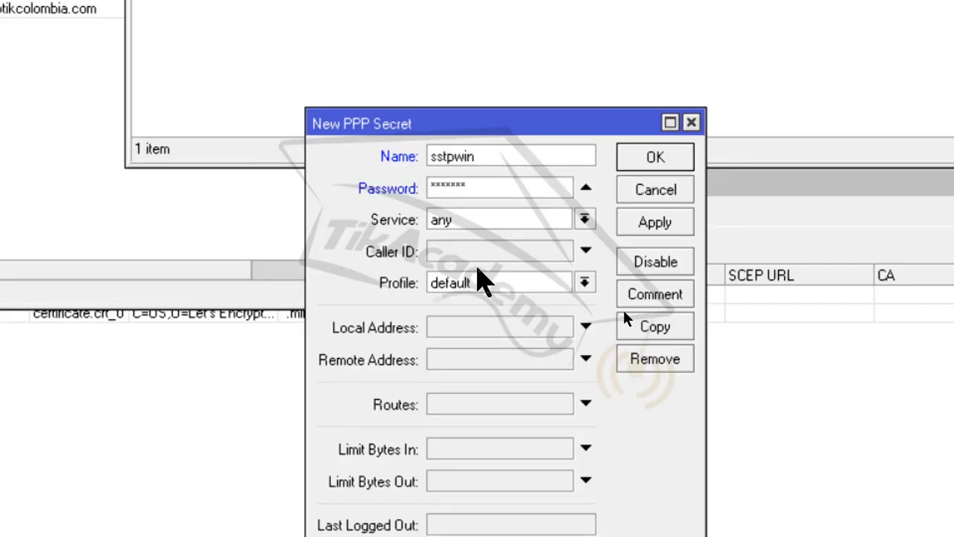
key(Tab)
key(Down)
key(Down)
key(Down)
key(Down)
key(Down)
key(Down)
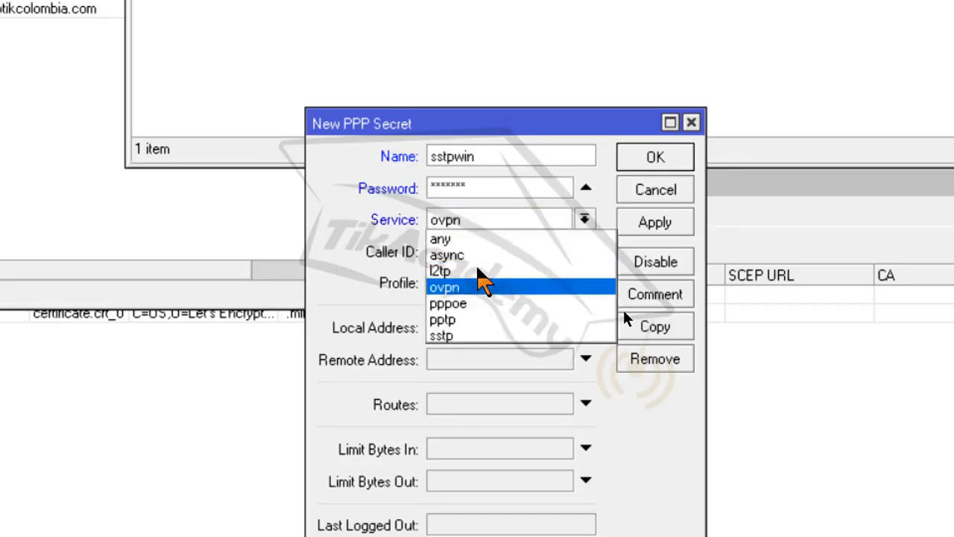
key(Return)
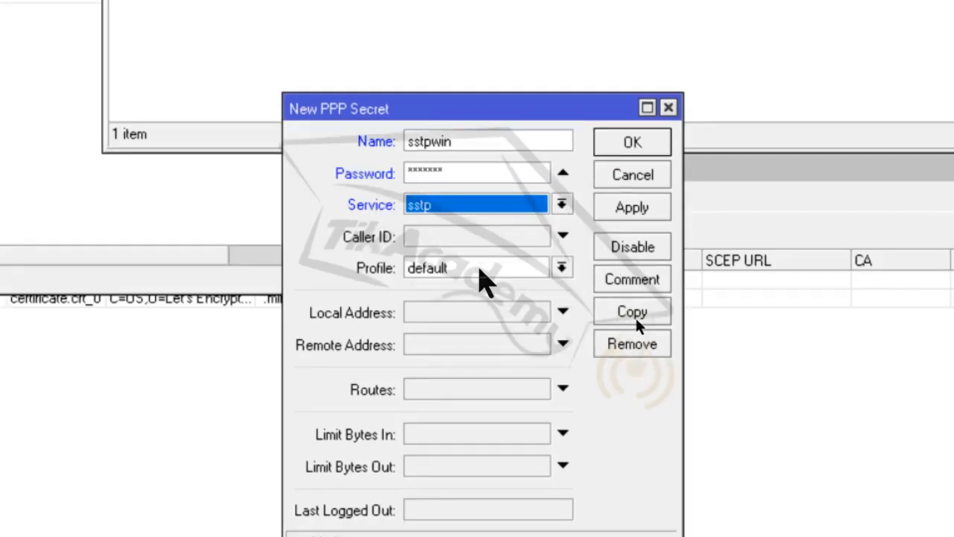
Give the secret profile default-encryption, local address 10.1.1.1, remote 10.1.1.3, and save it
click(504, 287)
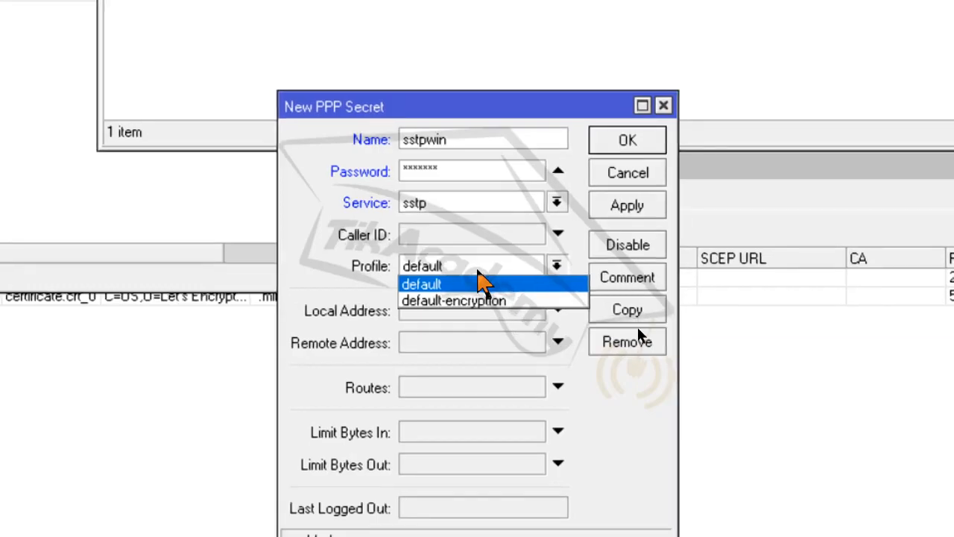
click(477, 267)
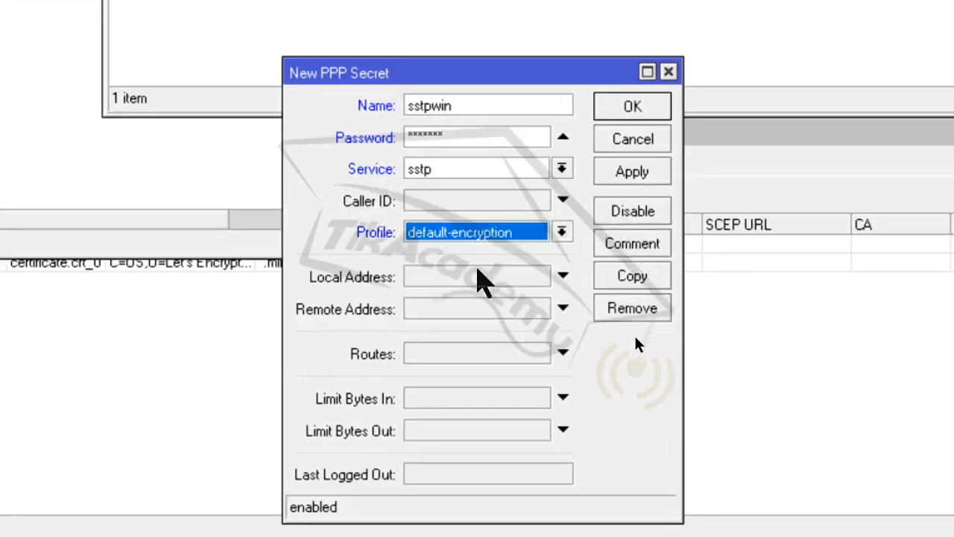
click(477, 272)
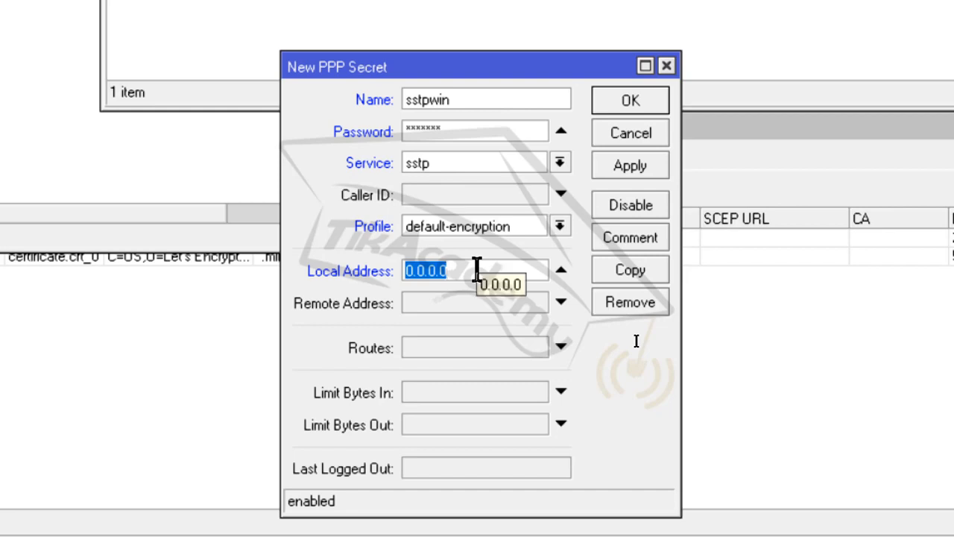
text(10)
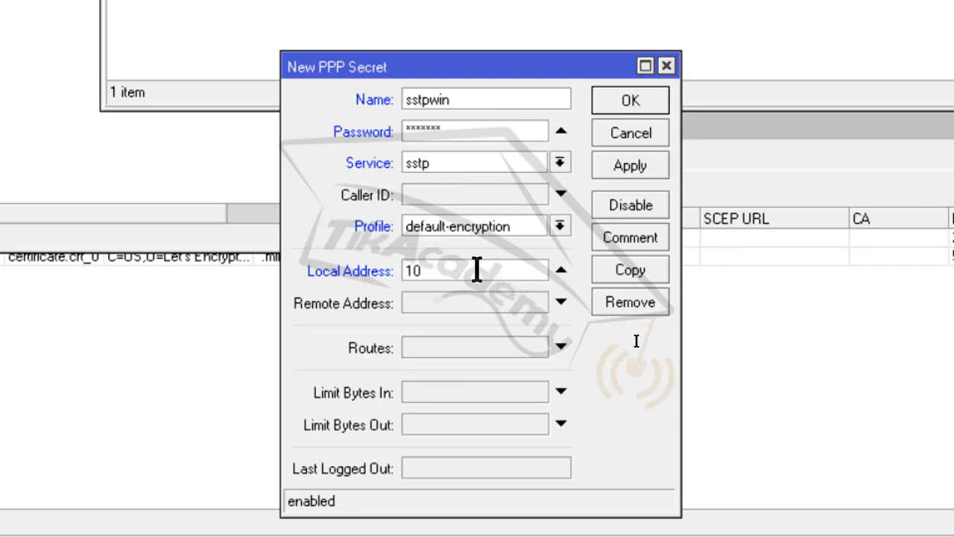
text(.1.1.1)
key(Tab)
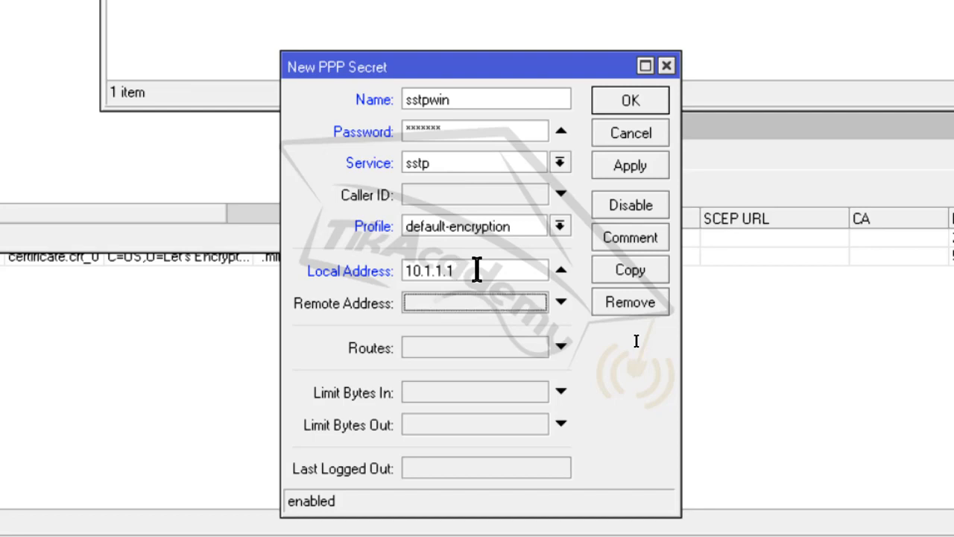
text(10.1)
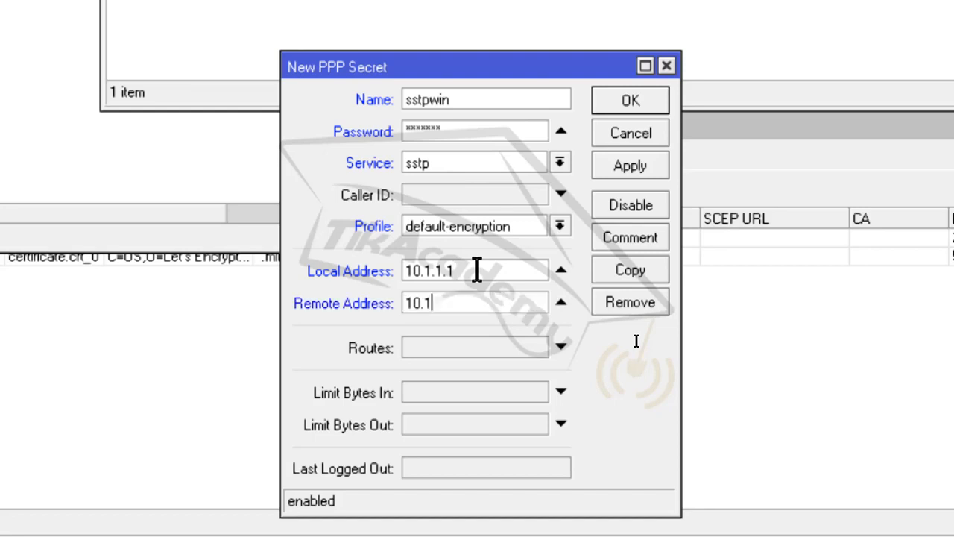
text(.1.3)
key(Return)
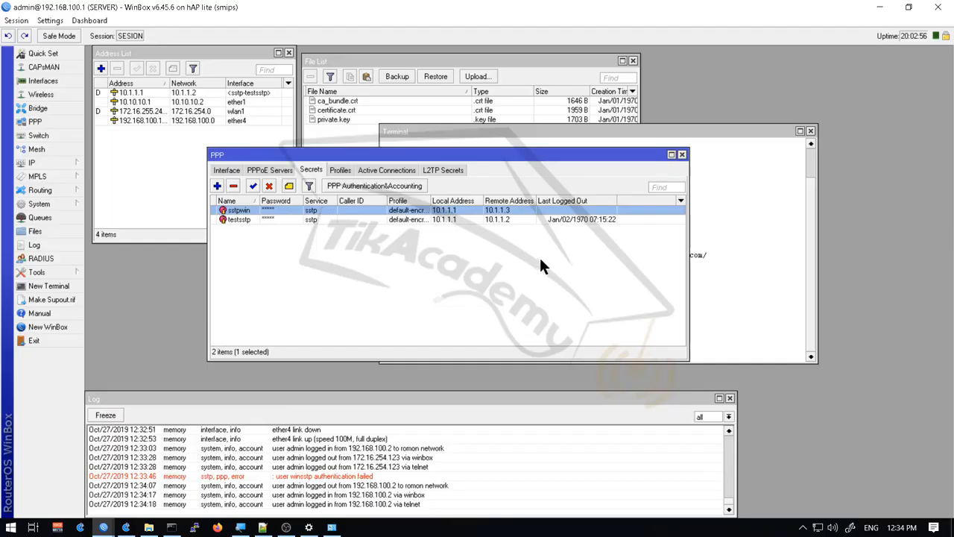
key(alt)
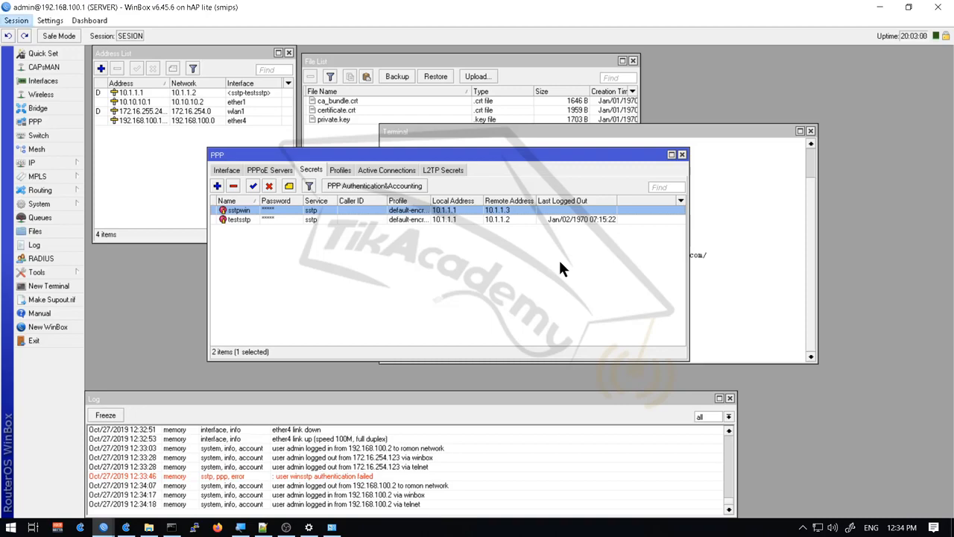
Return to Windows VPN settings and start a new connection with Windows (built-in) as provider
key(alt+Tab)
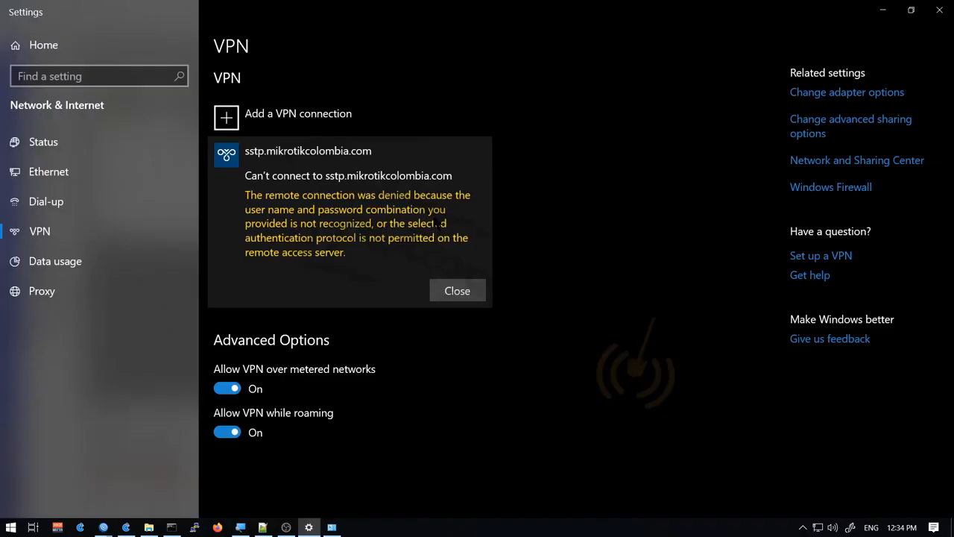
key(alt+Tab)
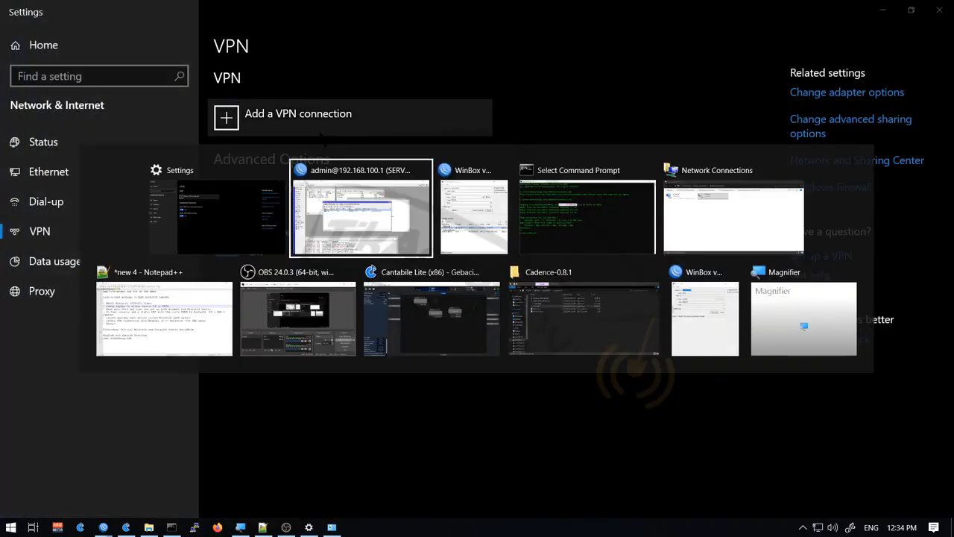
click(272, 224)
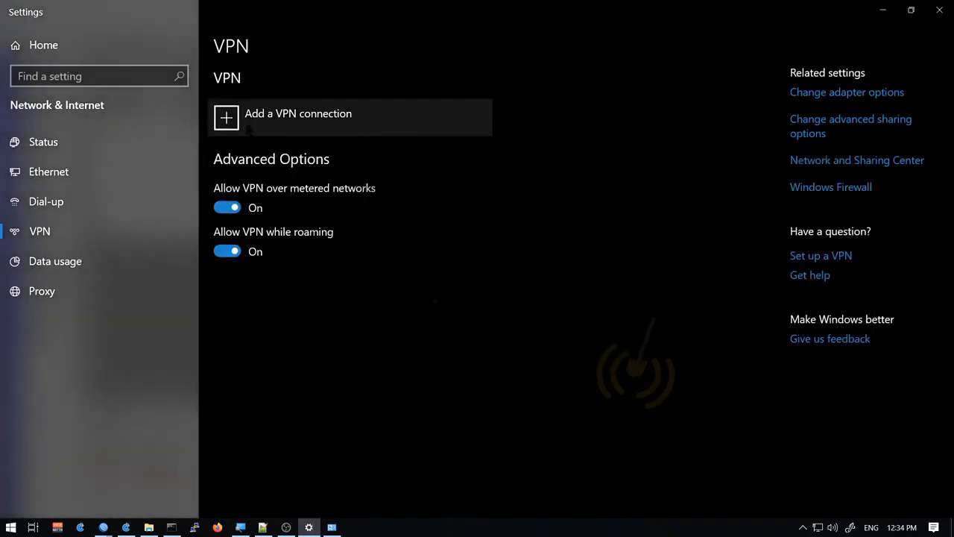
click(238, 126)
click(356, 94)
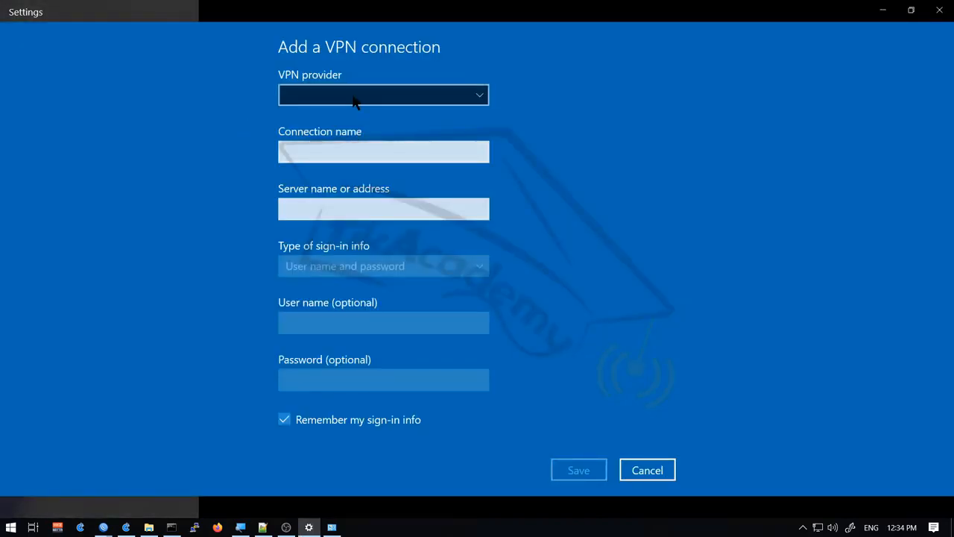
click(352, 97)
click(356, 97)
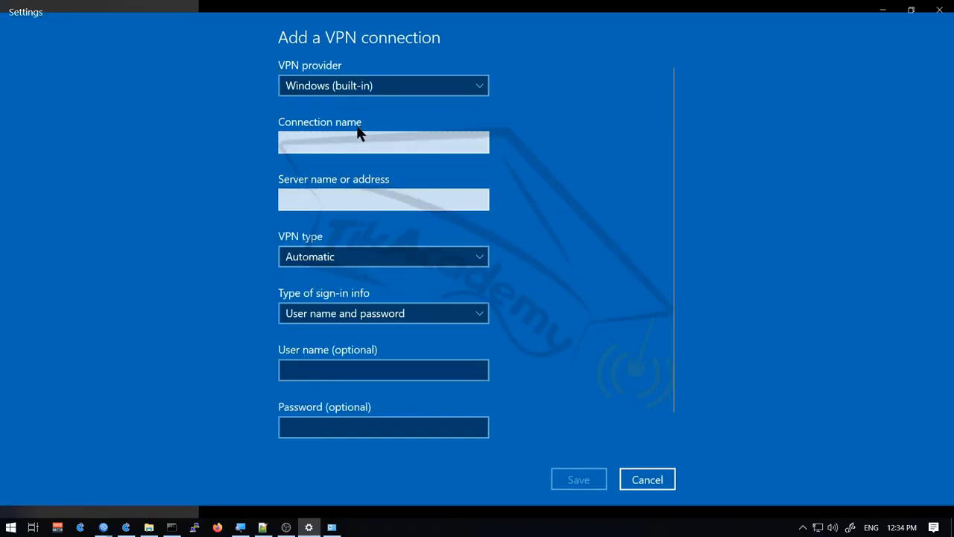
Name the connection 'sstp', server sstp.mikrotikcolombia.com, VPN type SSTP
click(353, 138)
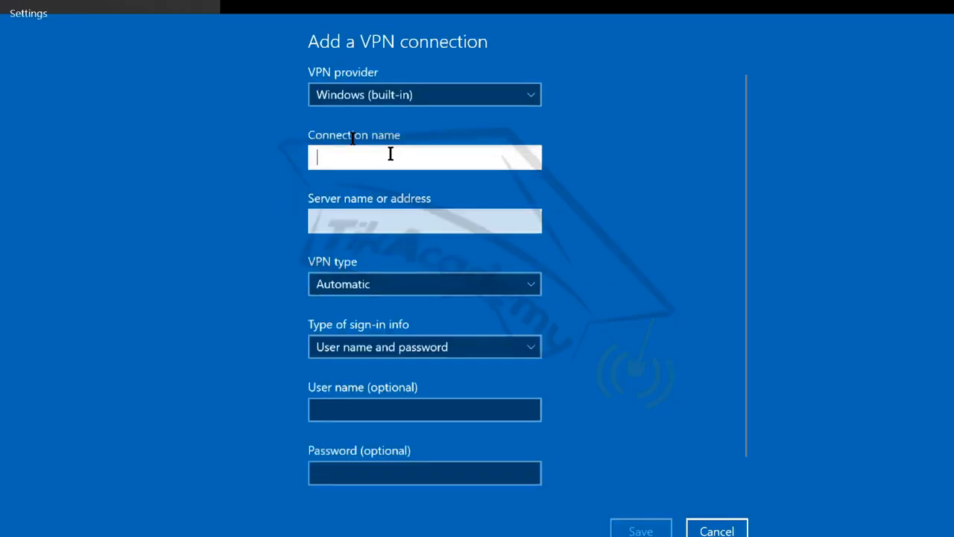
text(ss)
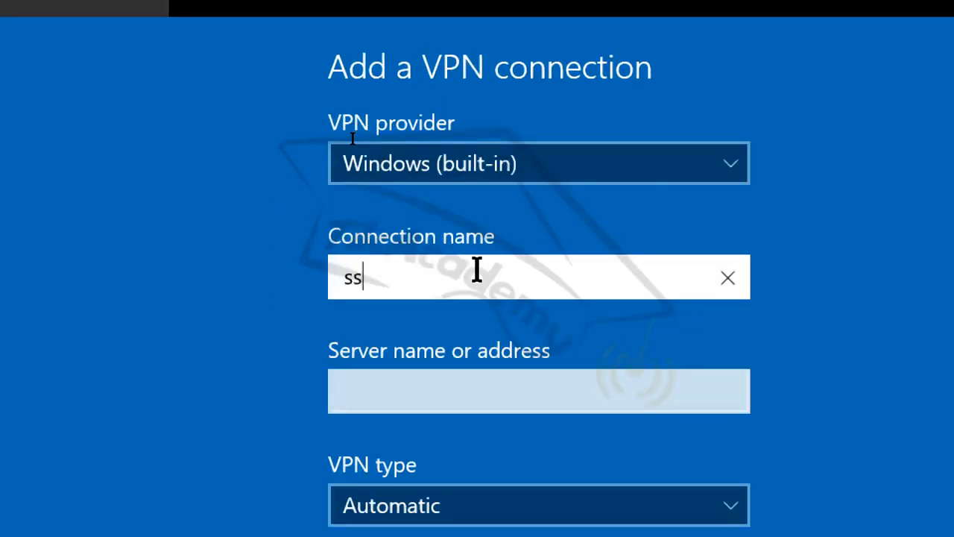
text(tp)
key(Tab)
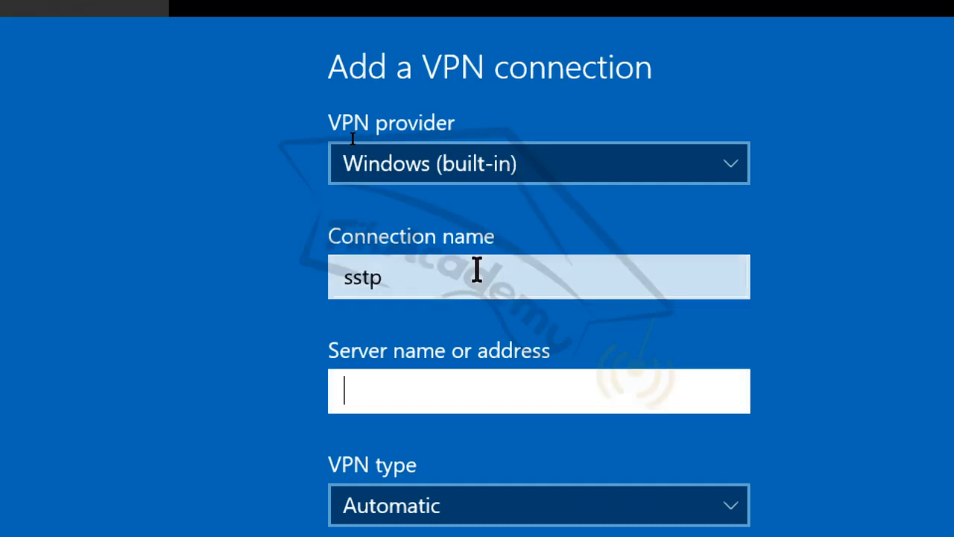
text(sstp)
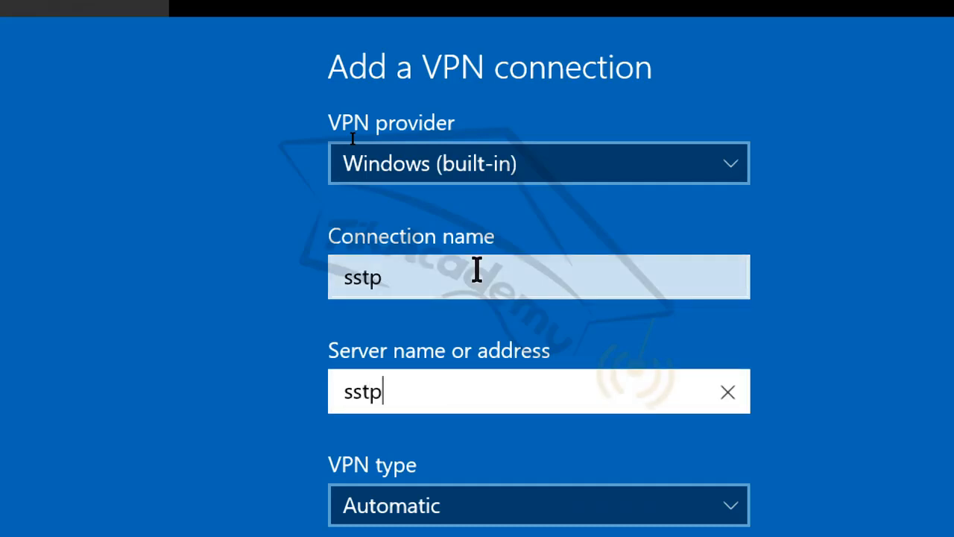
text(.mikrotikcolombi)
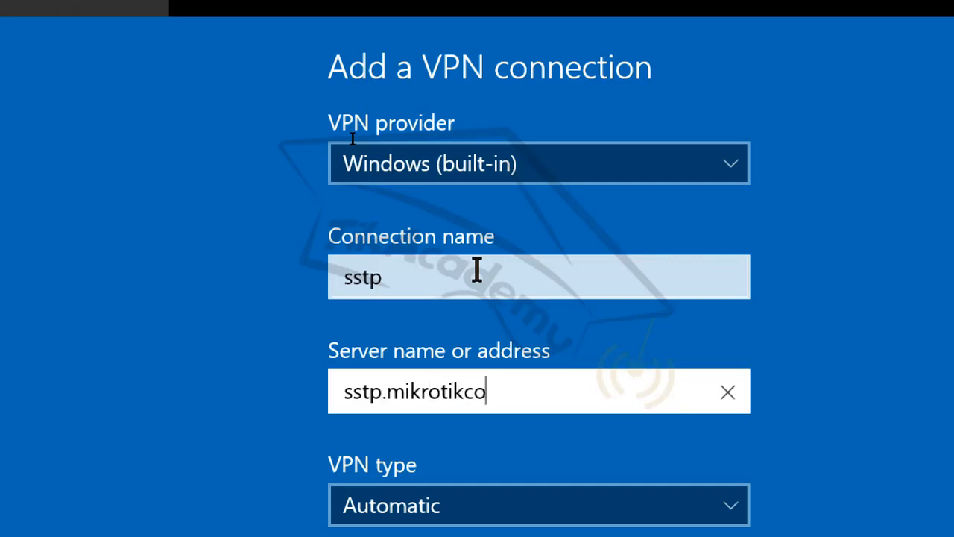
text(a.com)
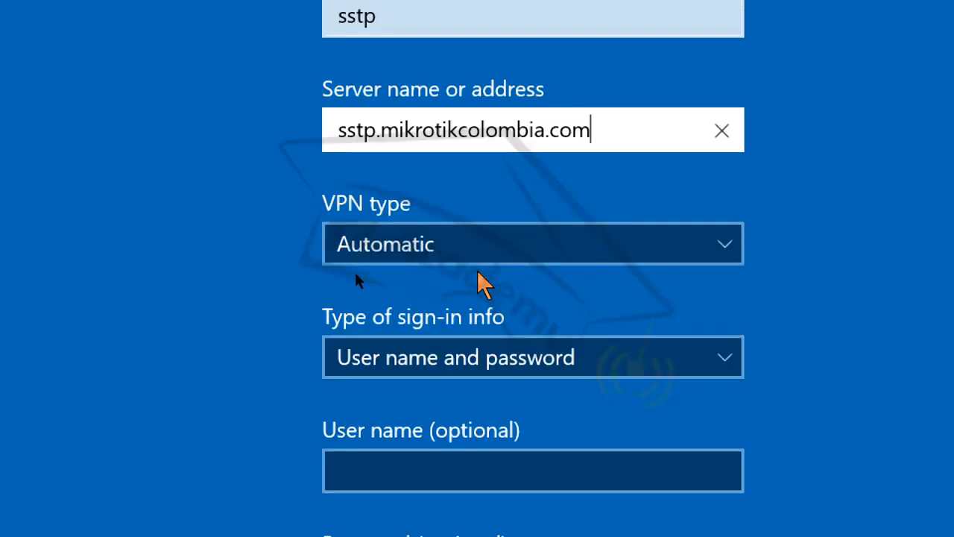
click(491, 258)
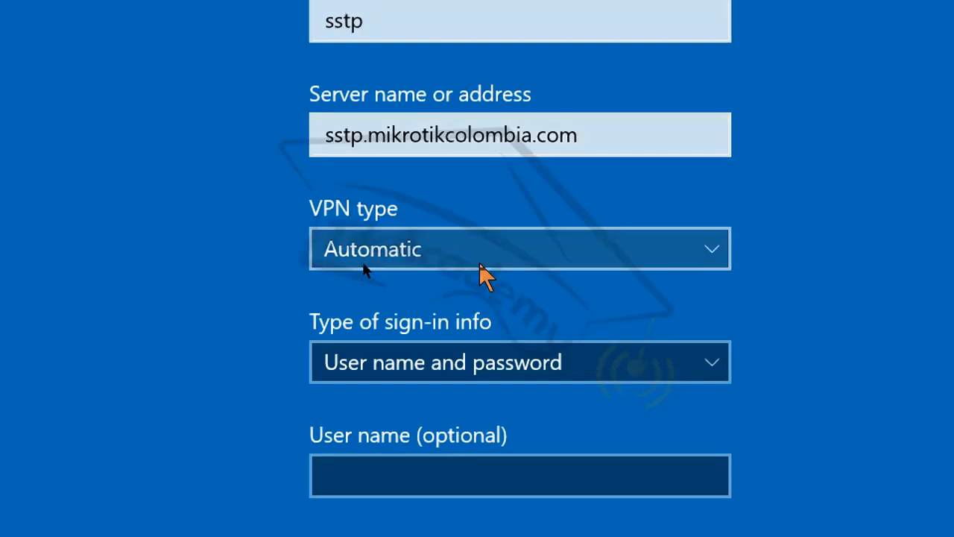
click(479, 263)
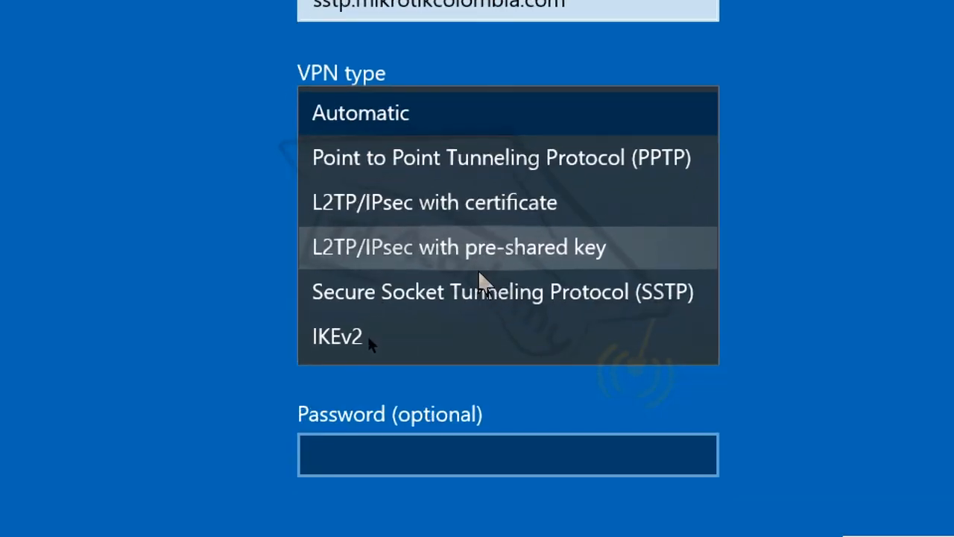
click(481, 289)
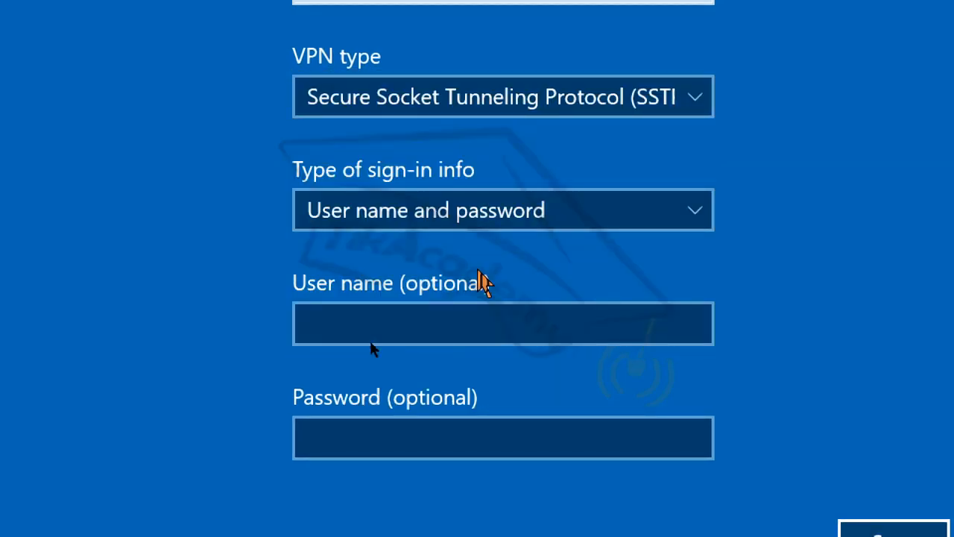
Enter the VPN user name and password for sign-in
click(371, 341)
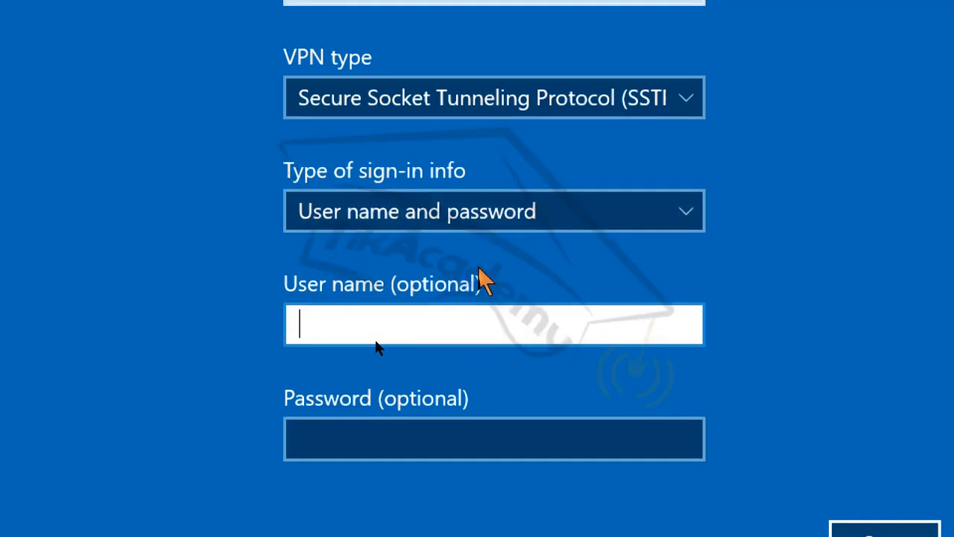
text(sstpwin)
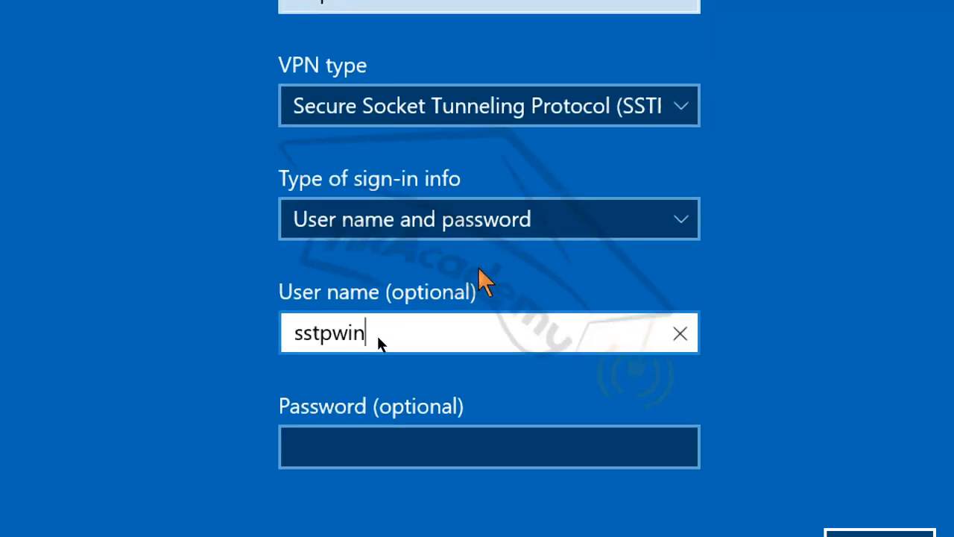
key(Tab)
text(sstpwin)
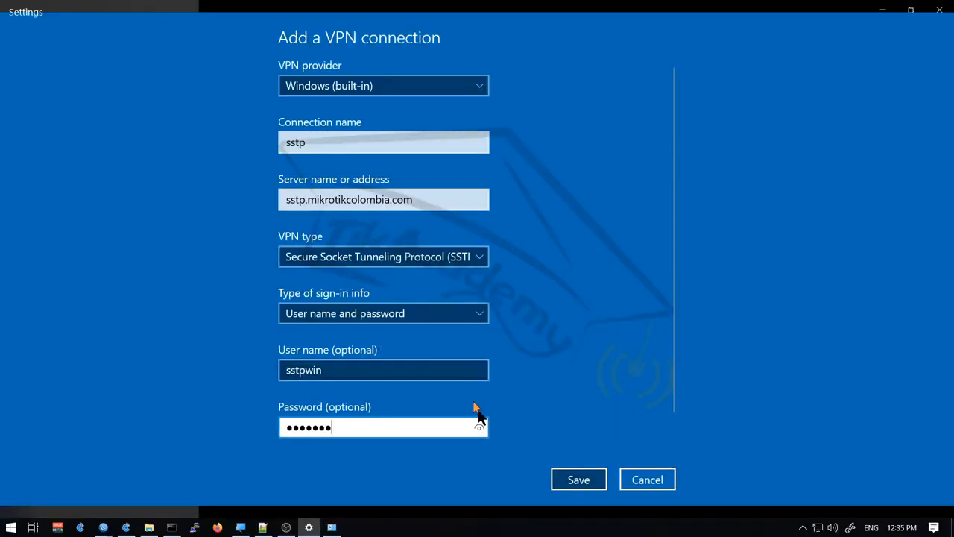
Save the sstp VPN connection, then rerun the ping to sstp.mikrotikcolombia.com in Command Prompt
click(591, 483)
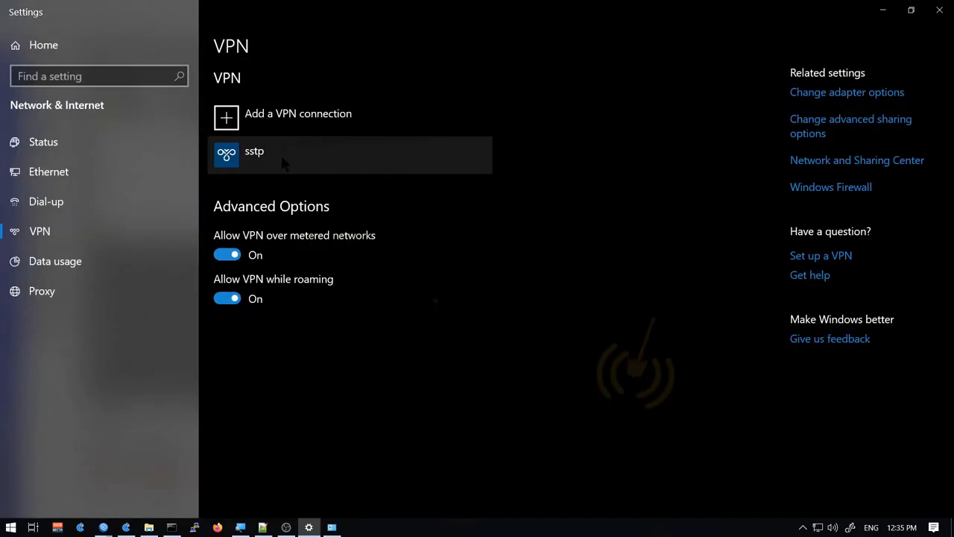
key(alt+Tab)
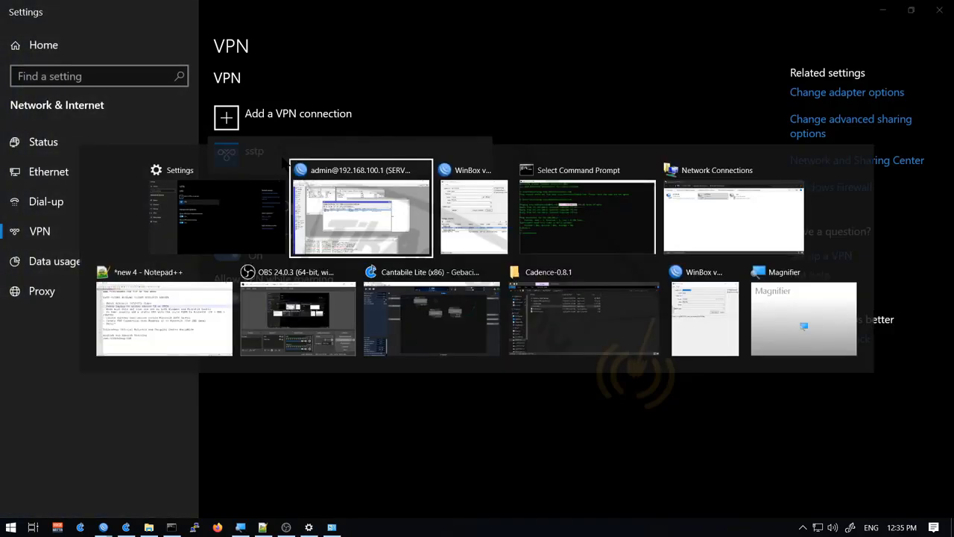
key(Tab)
key(Tab)
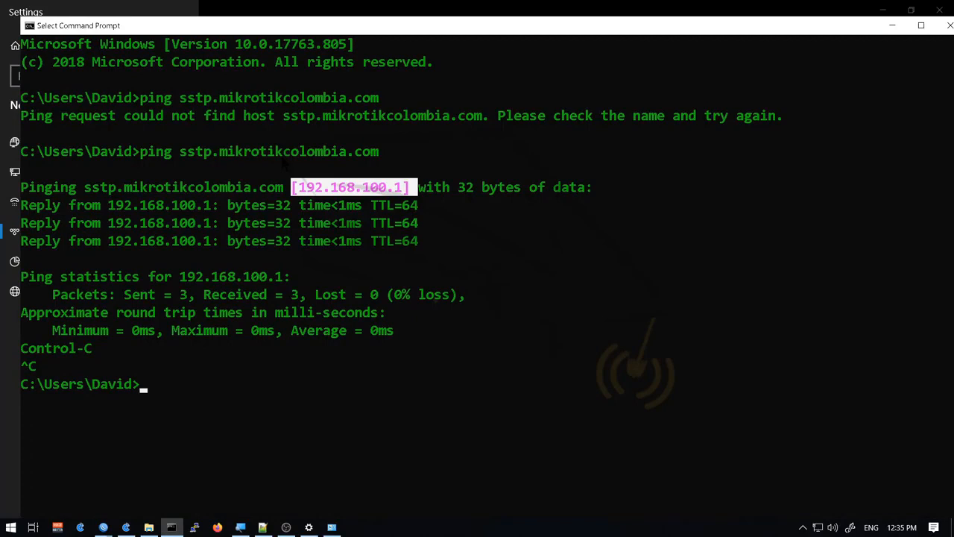
key(Up)
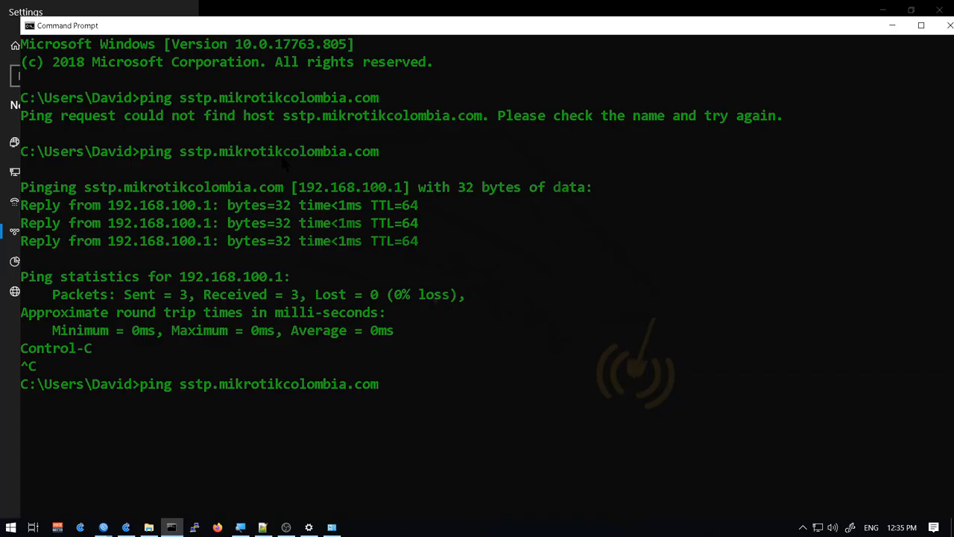
key(Return)
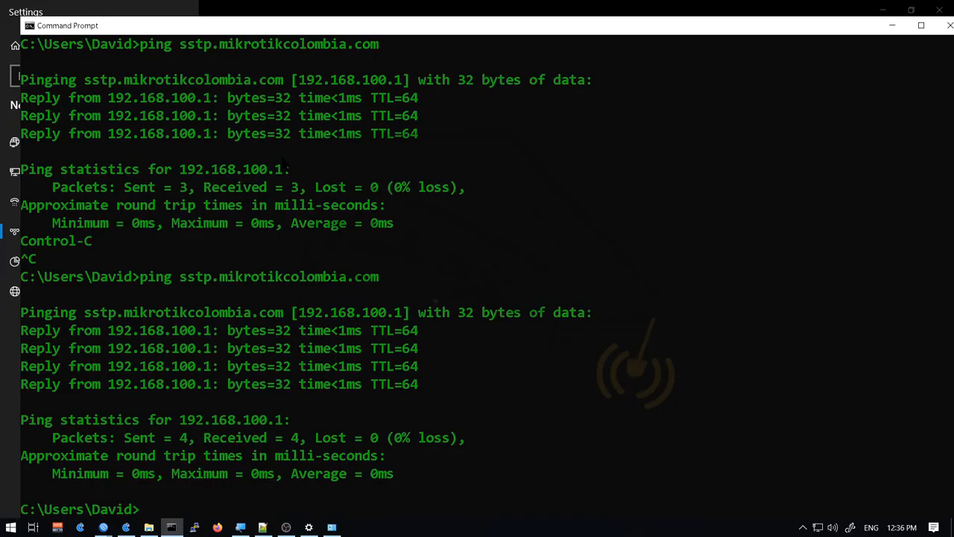
key(alt+Tab)
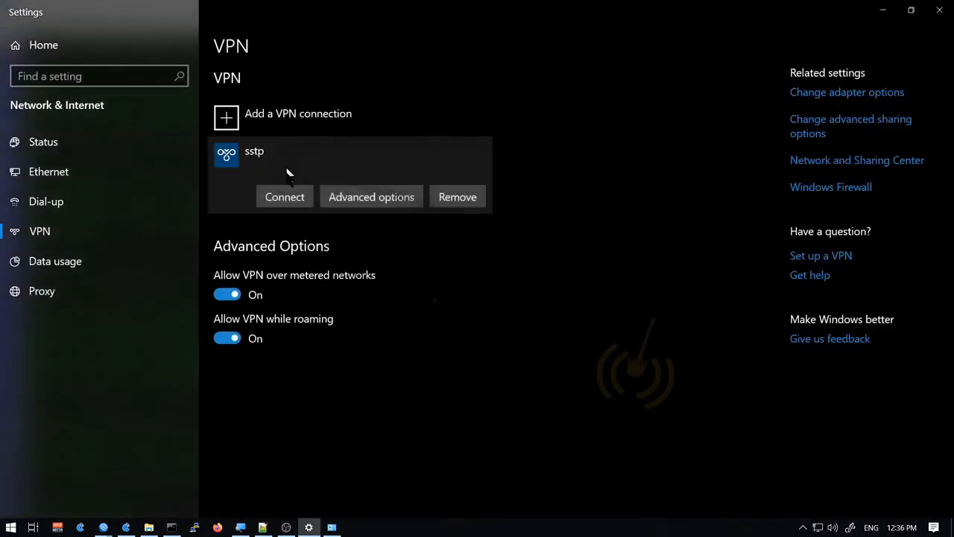
Connect the sstp VPN in Windows Settings, then return to the router's WinBox session
click(294, 197)
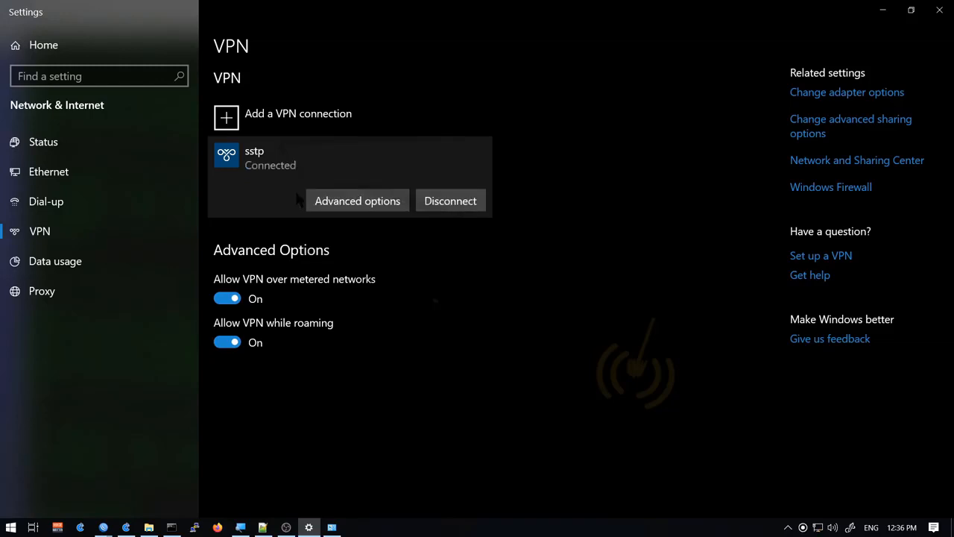
key(alt+Tab)
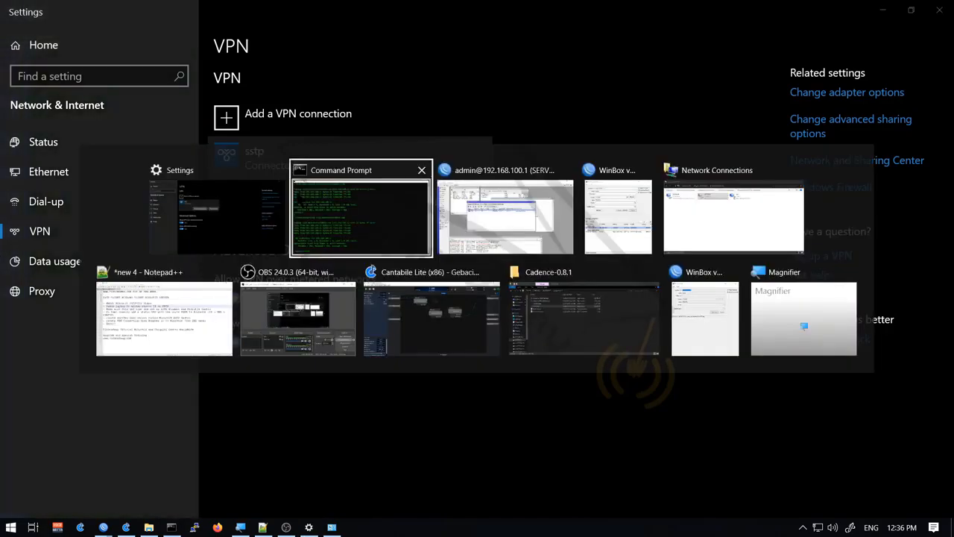
key(alt+Tab)
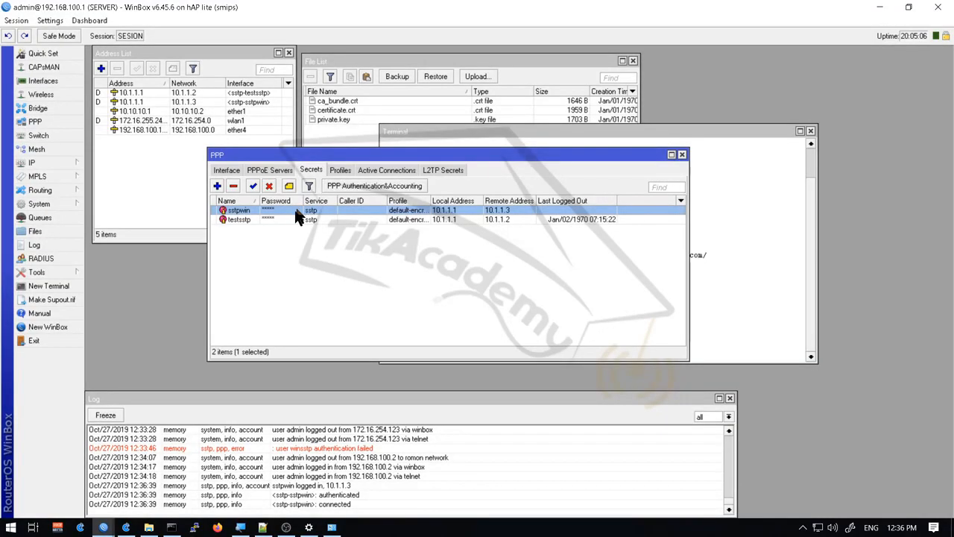
Confirm in PPP interfaces and IP Addresses that sstp-sstpwin has address 10.1.1.3, then close PPP
click(233, 170)
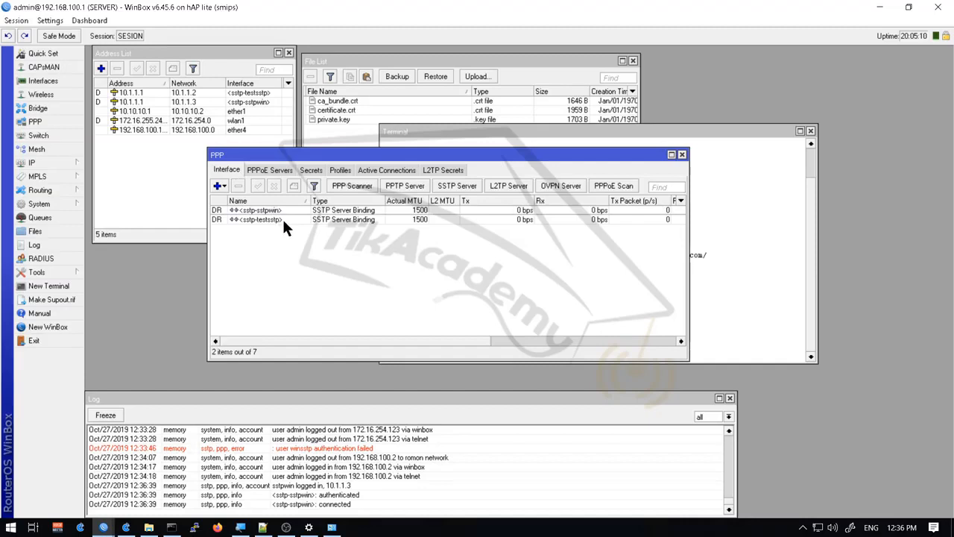
double_click(281, 220)
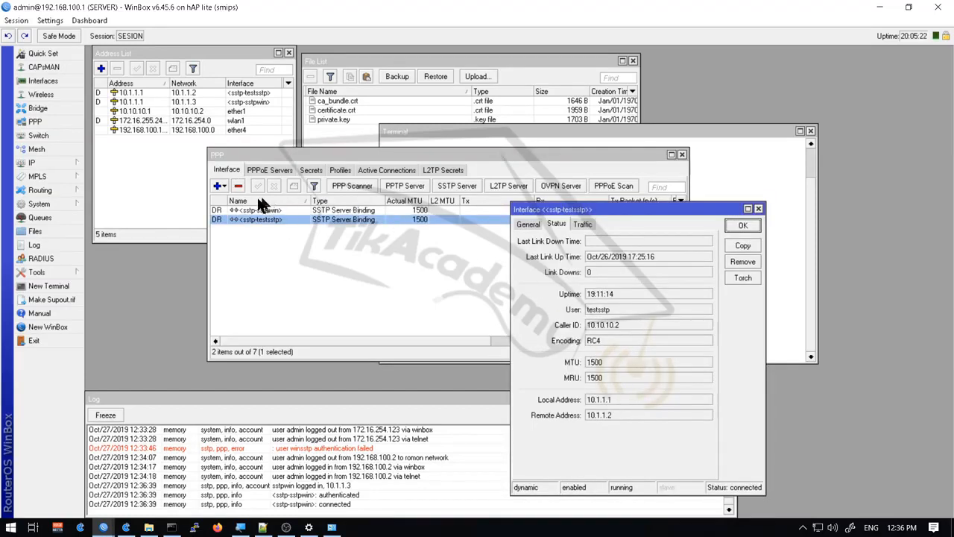
click(155, 102)
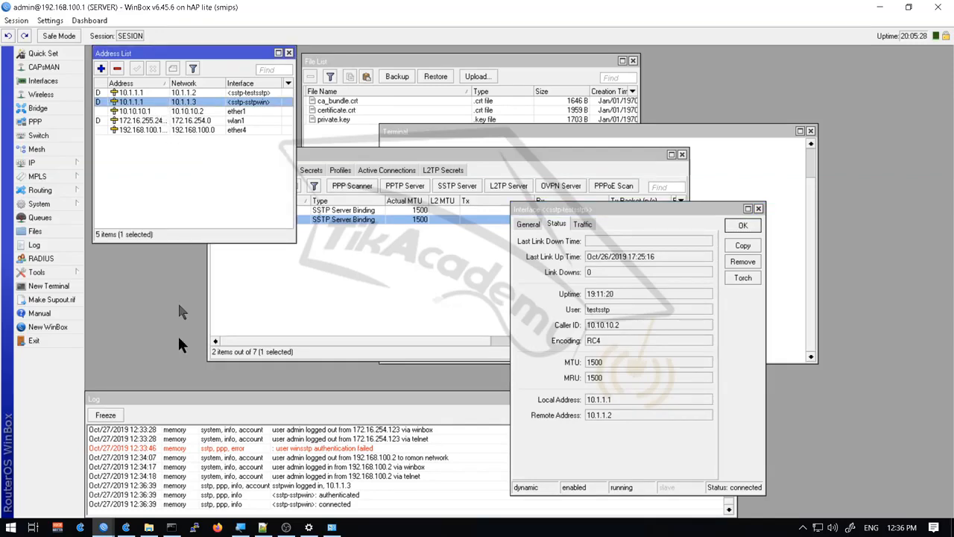
click(409, 302)
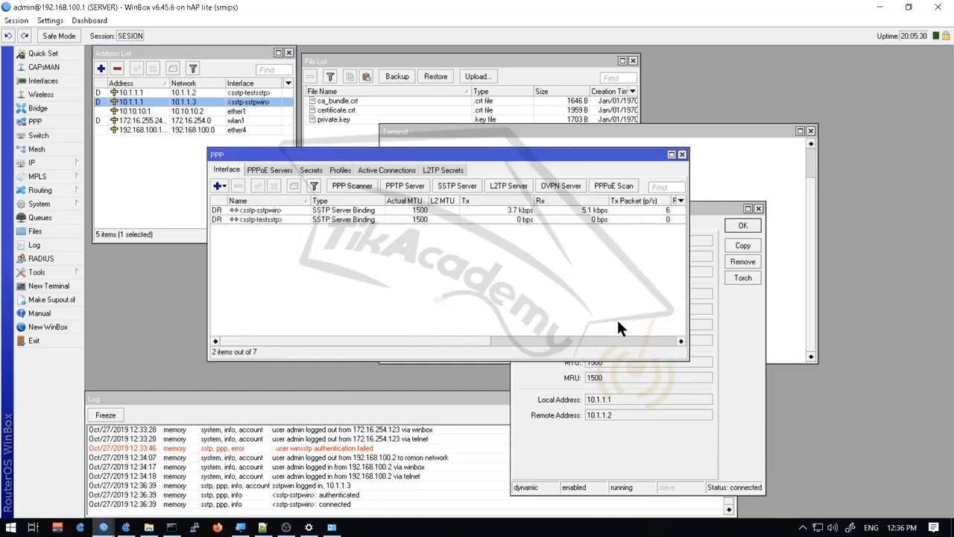
key(Escape)
Ping 10.1.1.3 from the router terminal, get replies at about 1 ms, then stop
click(481, 225)
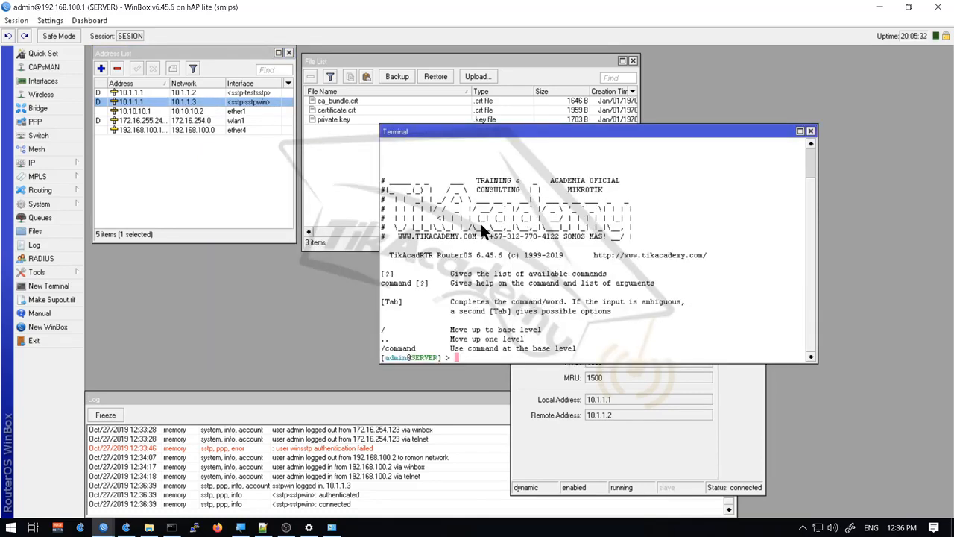
text(ping 10.1.1.3)
key(Return)
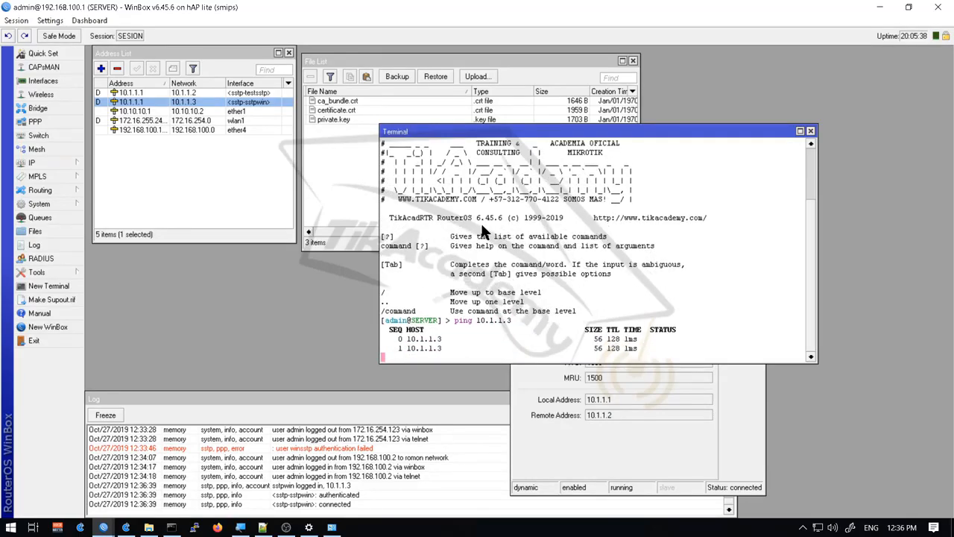
key(ctrl+c)
key(alt+Tab)
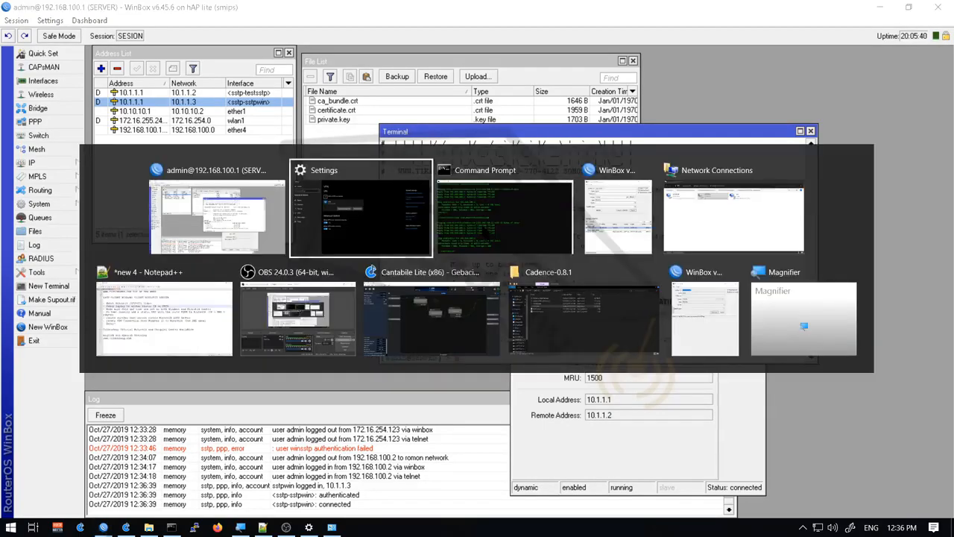
Ping 10.1.1.1 from a full-screen Command Prompt, receiving four replies with 0% loss
click(483, 230)
text(ping)
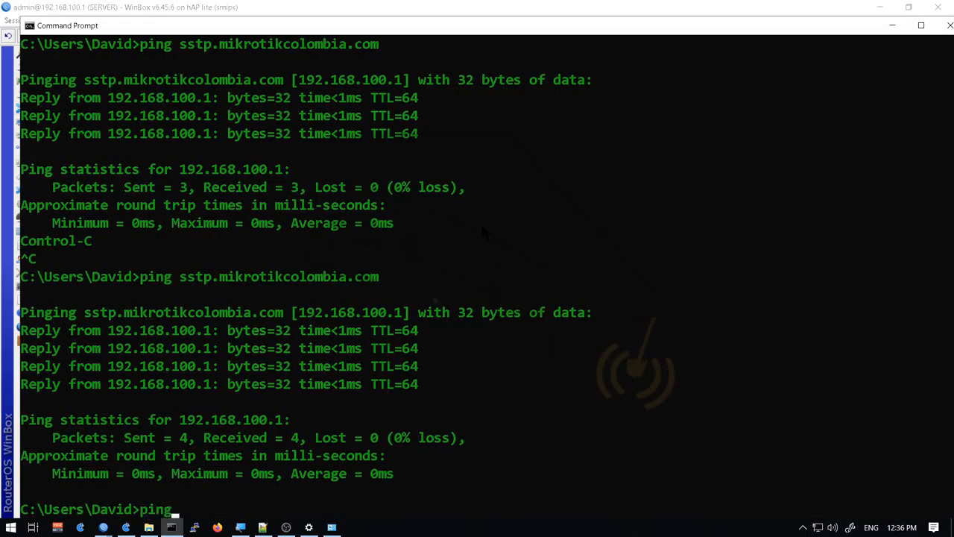
key(alt+Return)
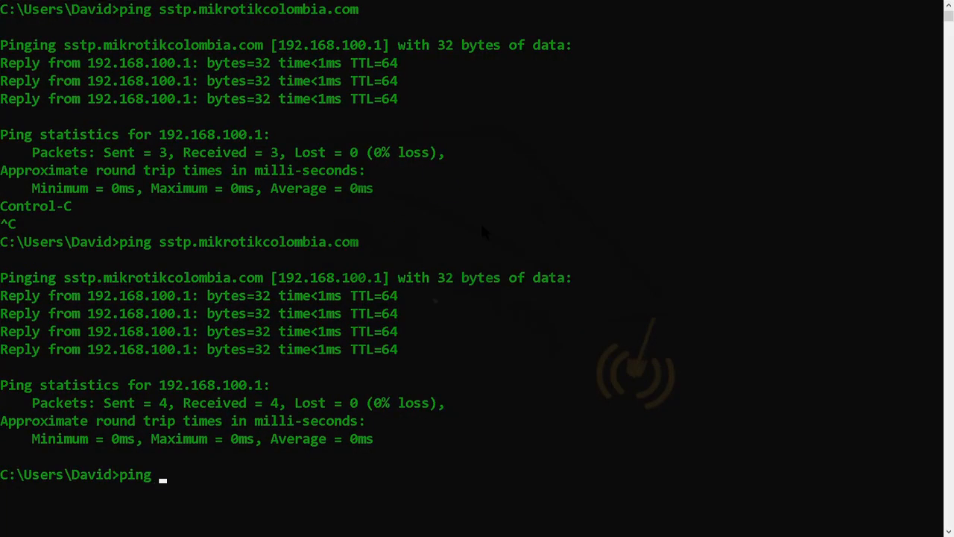
text(10.10.1)
key(BackSpace)
key(BackSpace)
key(BackSpace)
text(.1.1)
key(Return)
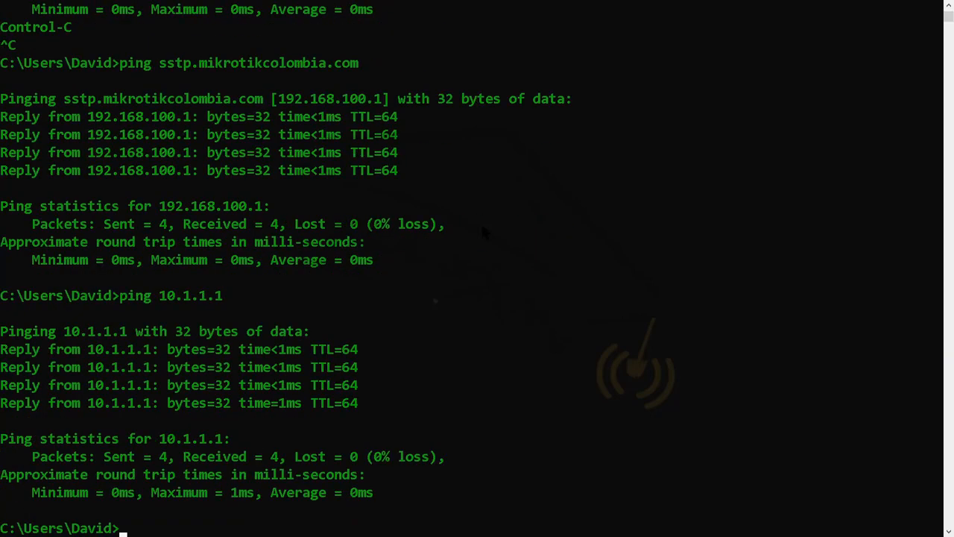
key(alt+Tab)
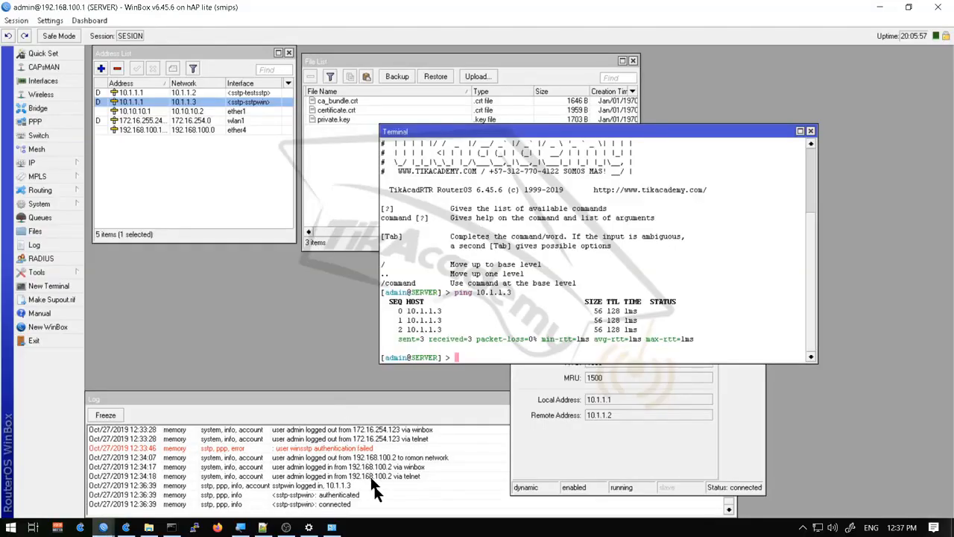
Bring back the router's WinBox session showing the 10.1.1.3 ping with 0% packet loss
click(388, 514)
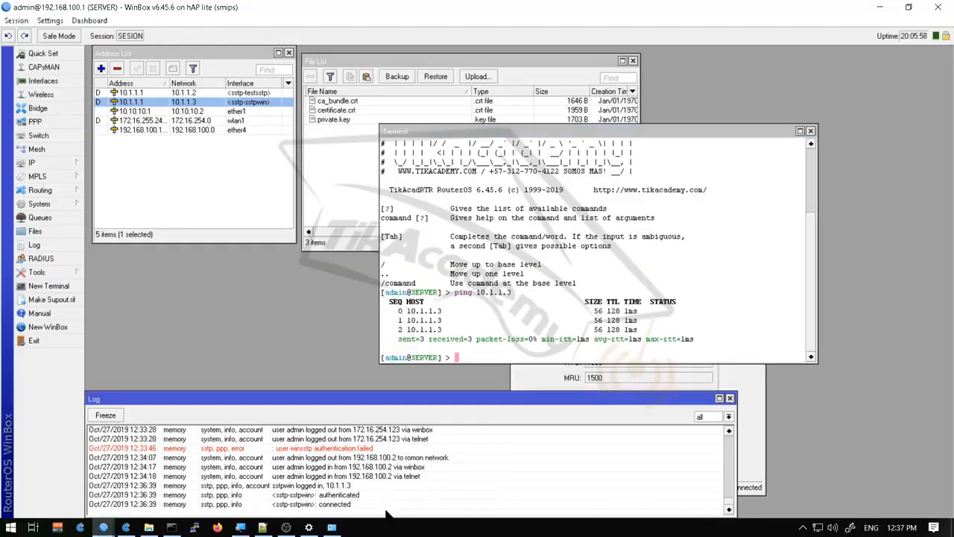